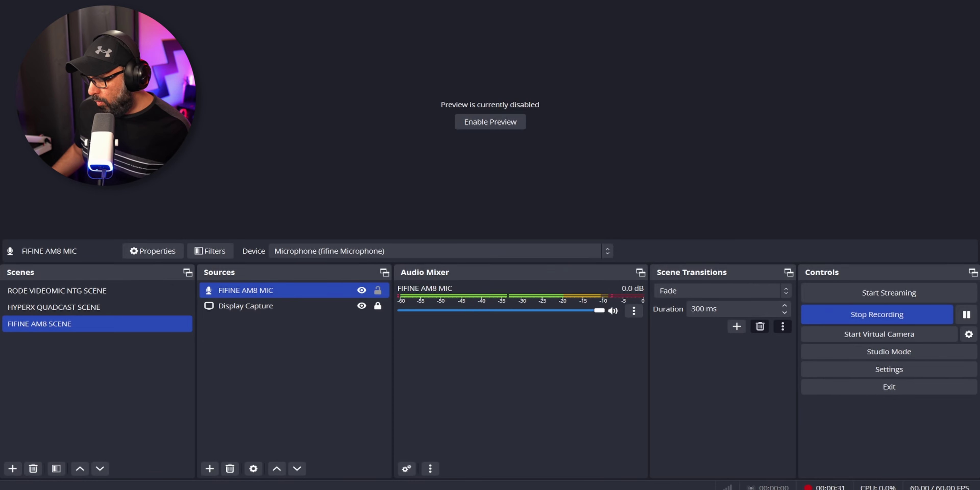
# - Open the Windows sound settings and bring up the list of recording devices in the classic Sound dialog
pyautogui.rightClick(814, 489)
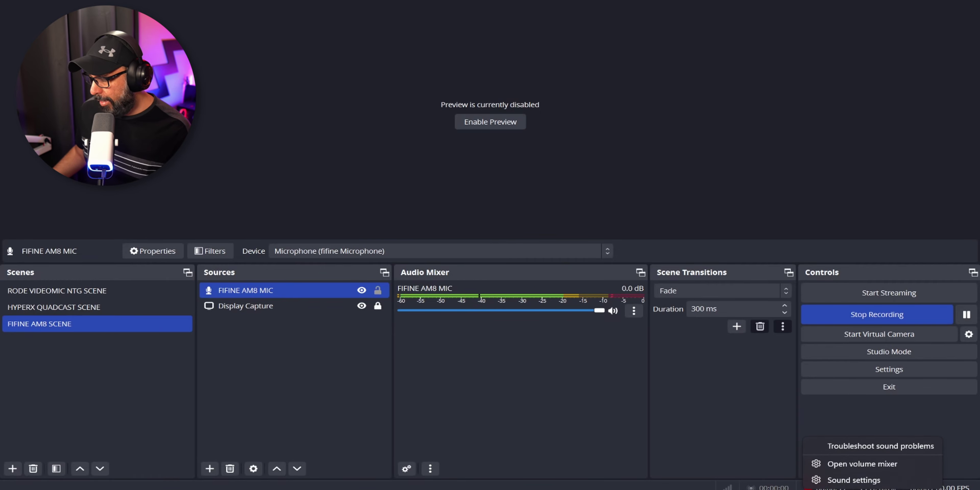
pyautogui.click(854, 481)
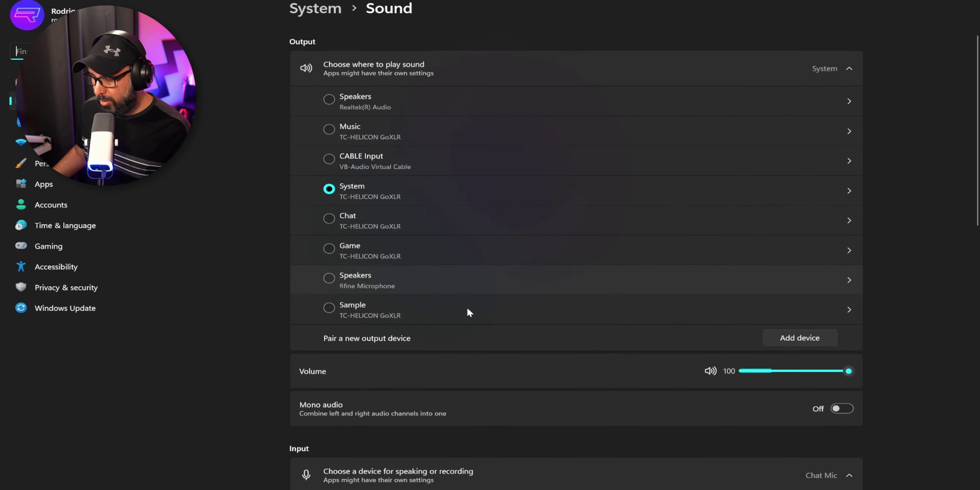
pyautogui.scroll(-8, 467, 307)
pyautogui.scroll(-6, 467, 307)
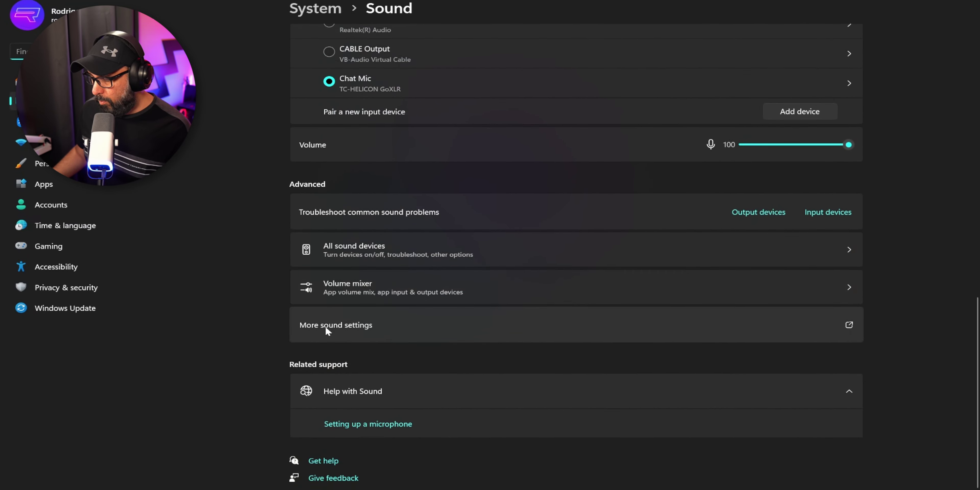
pyautogui.click(418, 332)
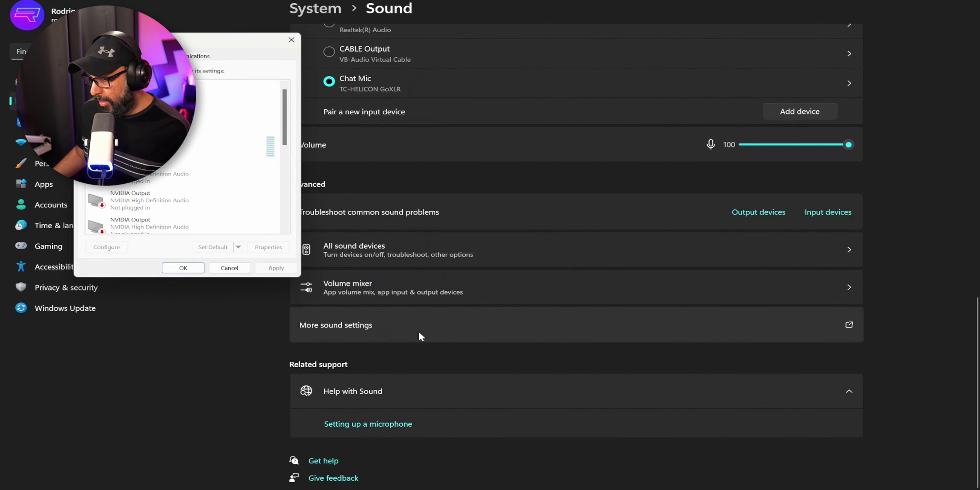
pyautogui.moveTo(184, 45); pyautogui.dragTo(469, 132)
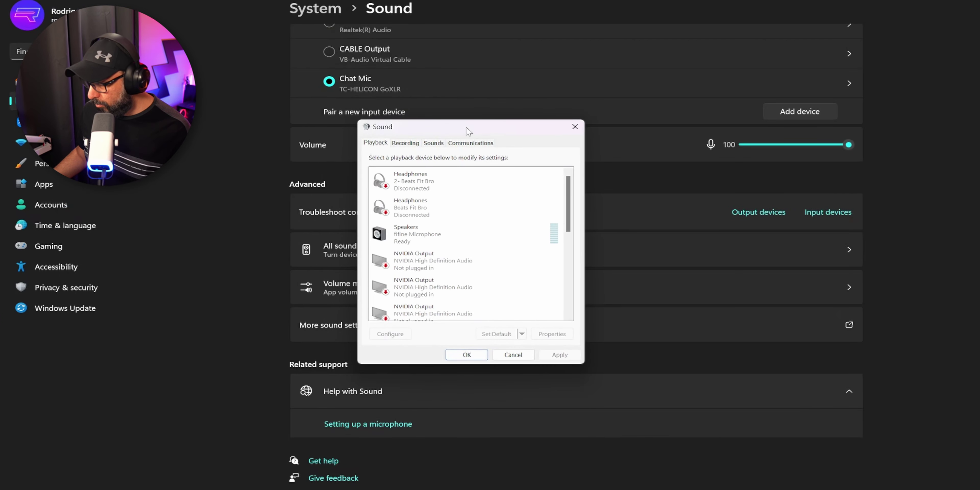
pyautogui.click(404, 143)
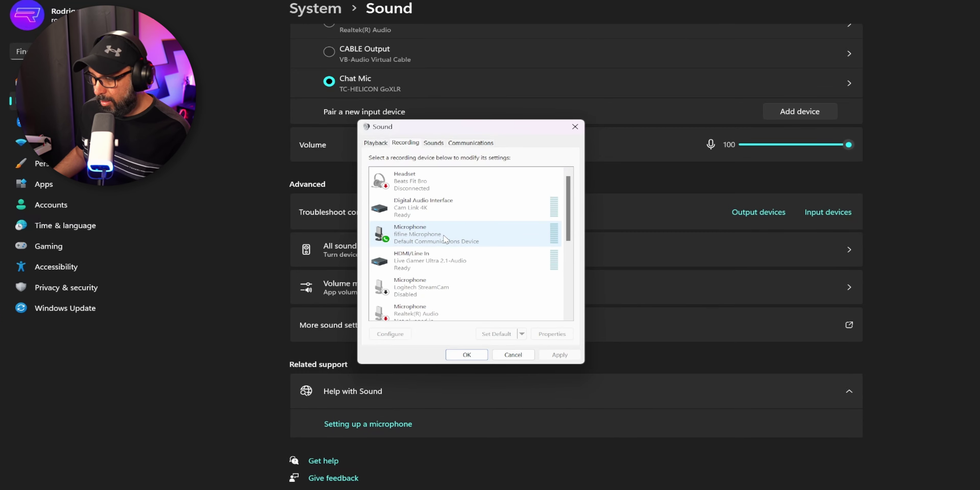
# - Inspect the input level of the fifine microphone in its properties, and switch to OBS to check its audio meter
pyautogui.doubleClick(440, 234)
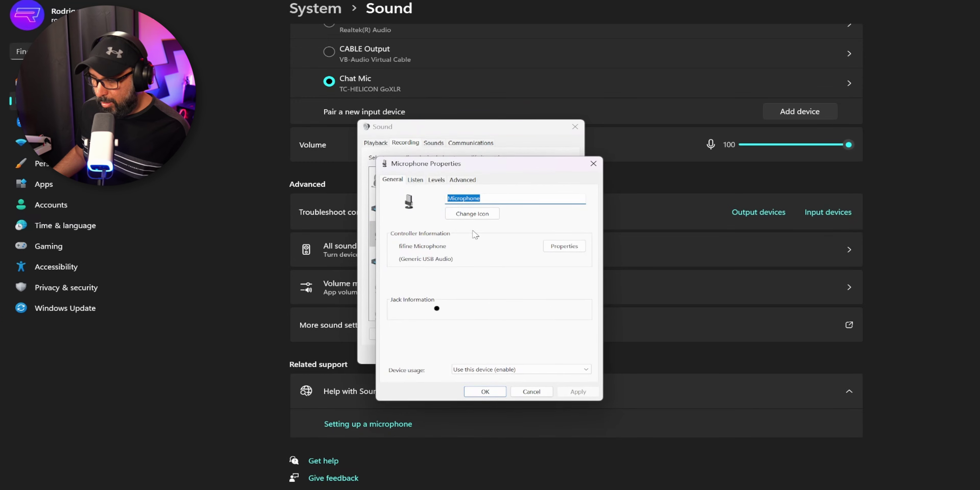
pyautogui.click(437, 182)
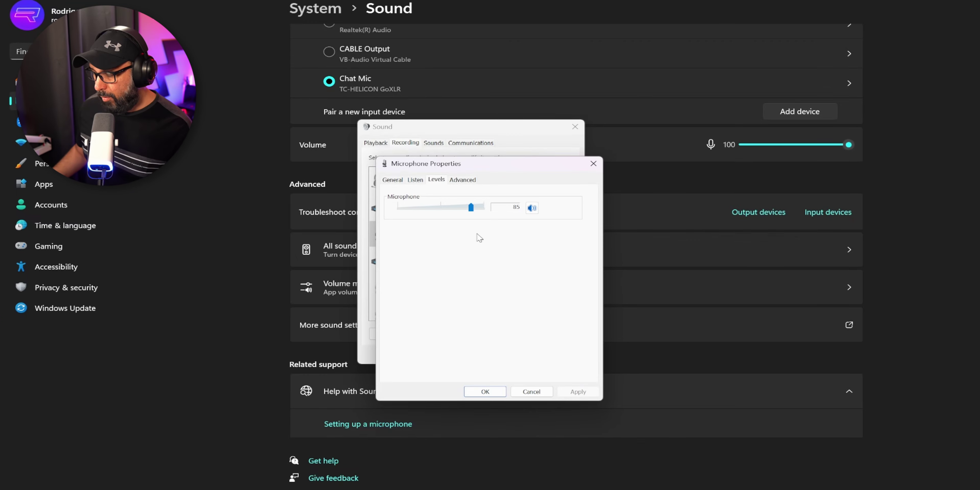
pyautogui.moveTo(691, 489)
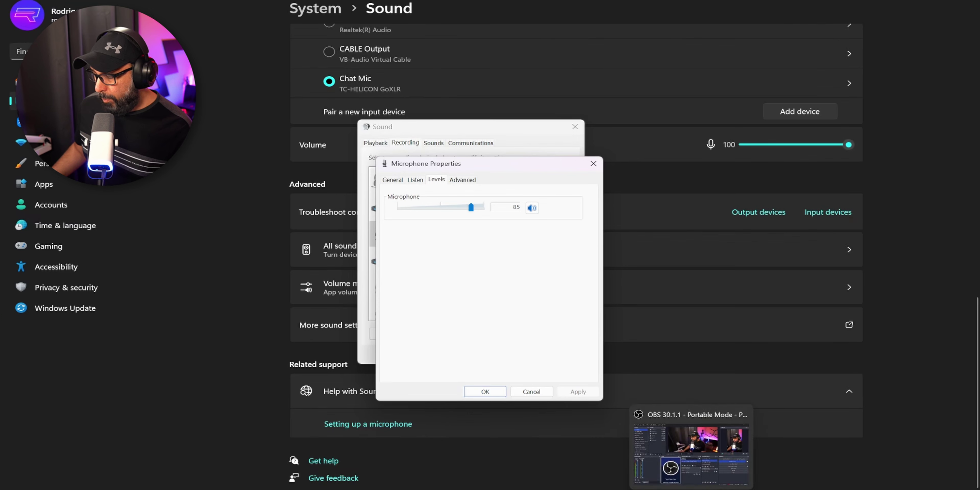
pyautogui.click(692, 453)
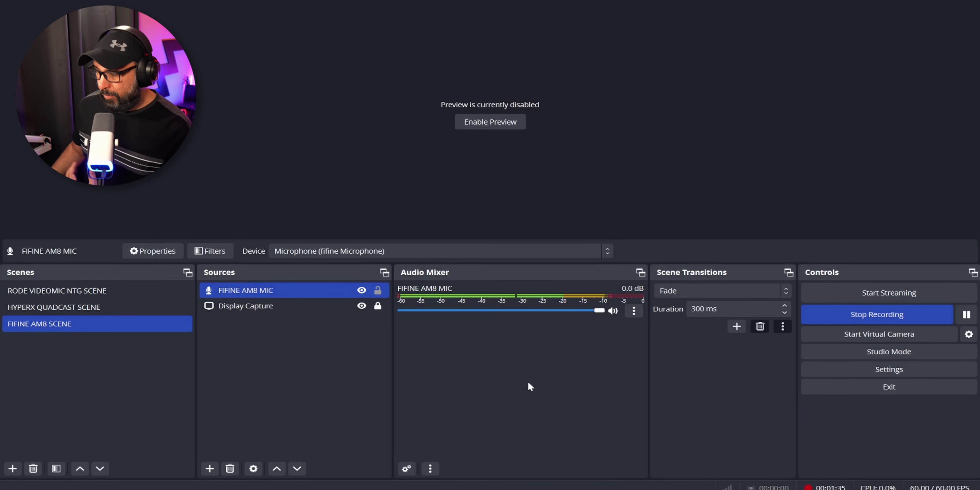
# - Return to the Windows microphone properties, review the default format, enhancement and level settings, and close both sound dialogs
pyautogui.click(767, 445)
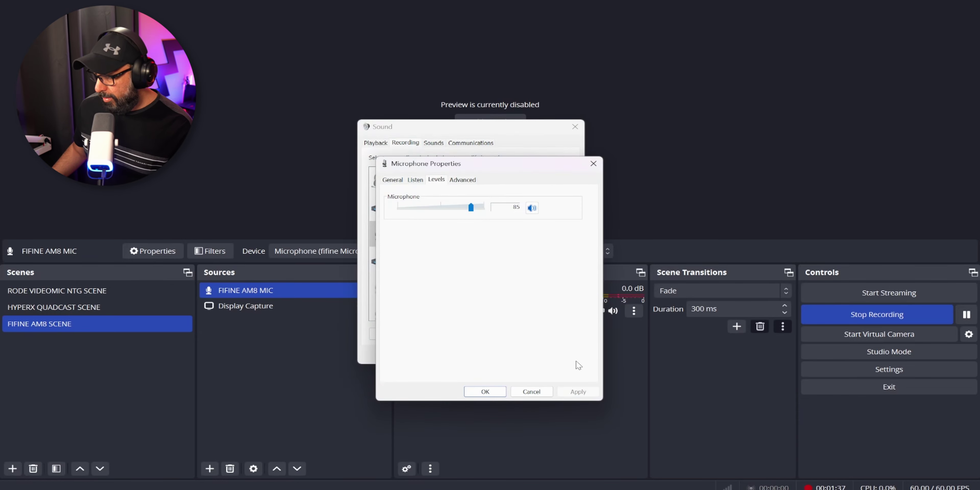
pyautogui.click(463, 181)
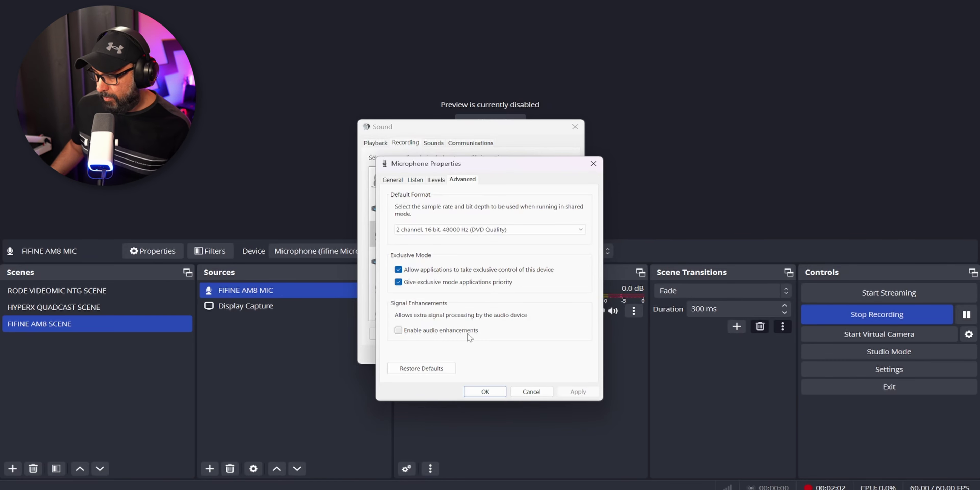
pyautogui.click(437, 180)
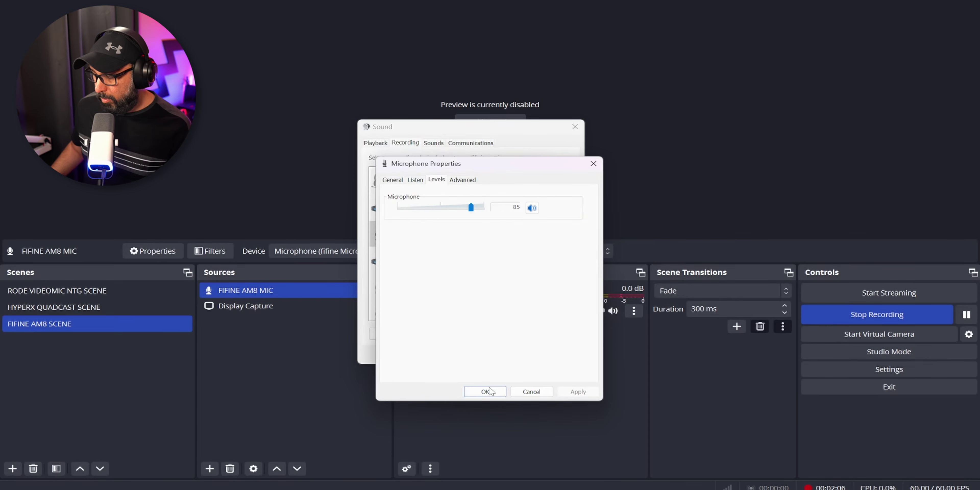
pyautogui.click(486, 392)
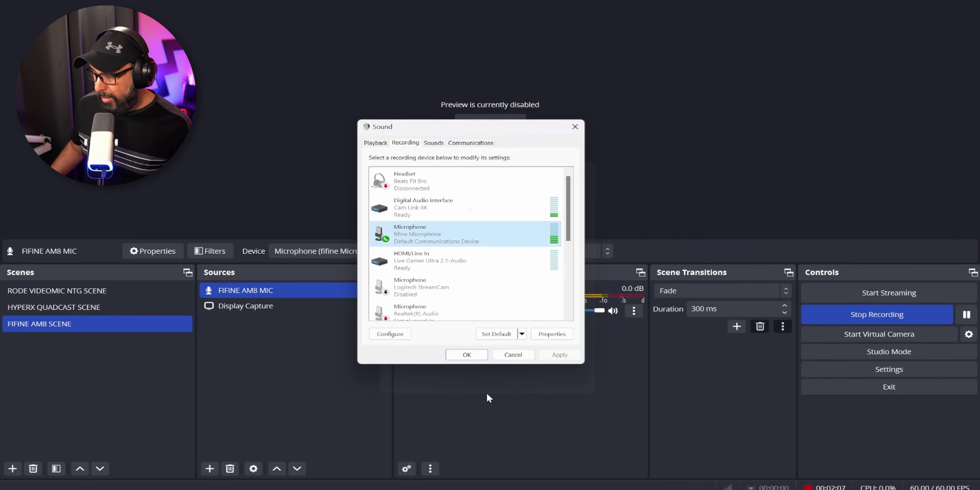
pyautogui.click(467, 355)
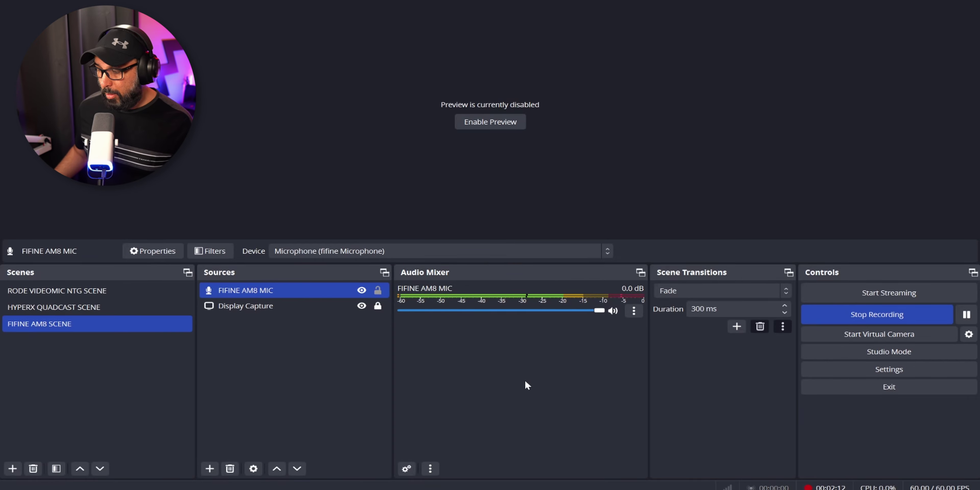
pyautogui.rightClick(277, 290)
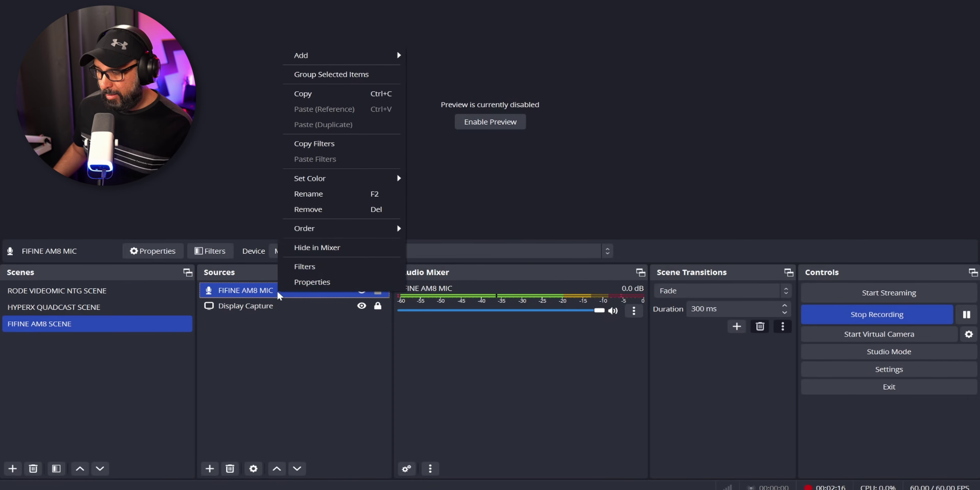
pyautogui.click(319, 267)
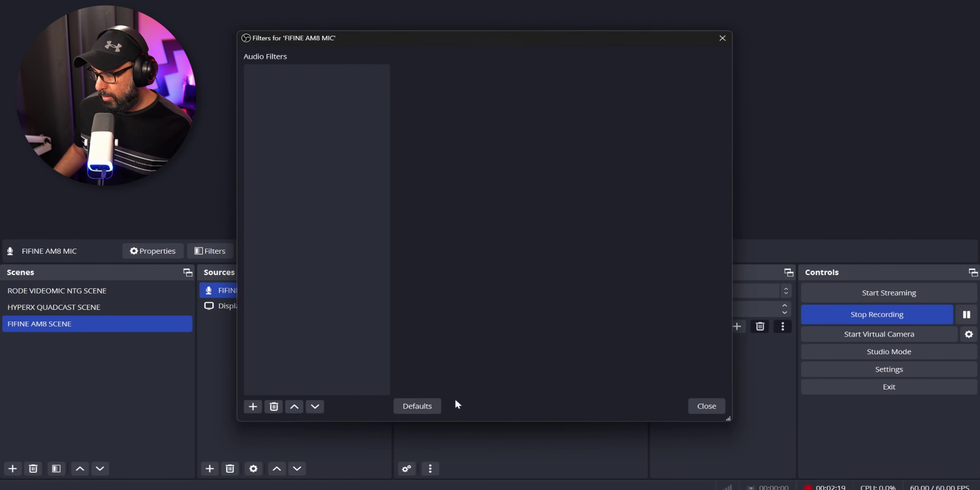
pyautogui.moveTo(514, 423); pyautogui.dragTo(518, 243)
pyautogui.moveTo(499, 46); pyautogui.dragTo(517, 1)
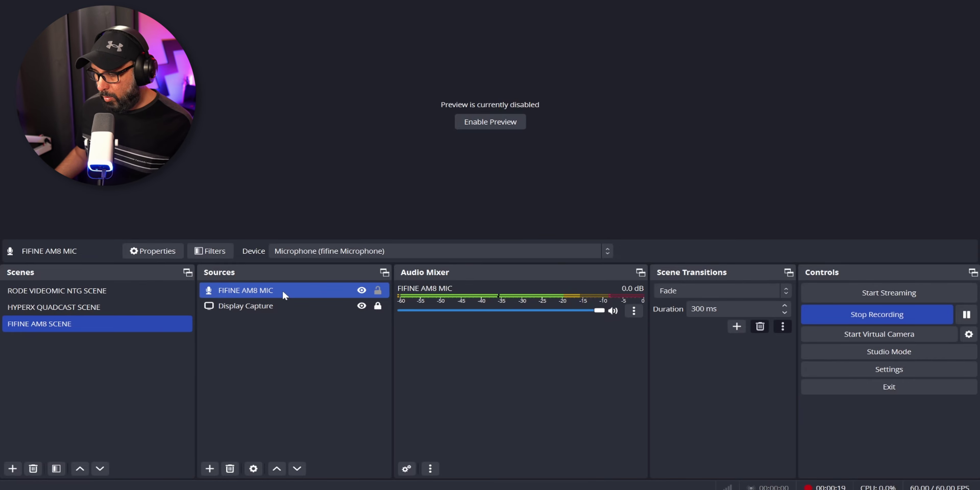
# - Open the filters of the FIFINE AM8 MIC source, and shrink and move their window clear of the audio mixer
pyautogui.rightClick(283, 291)
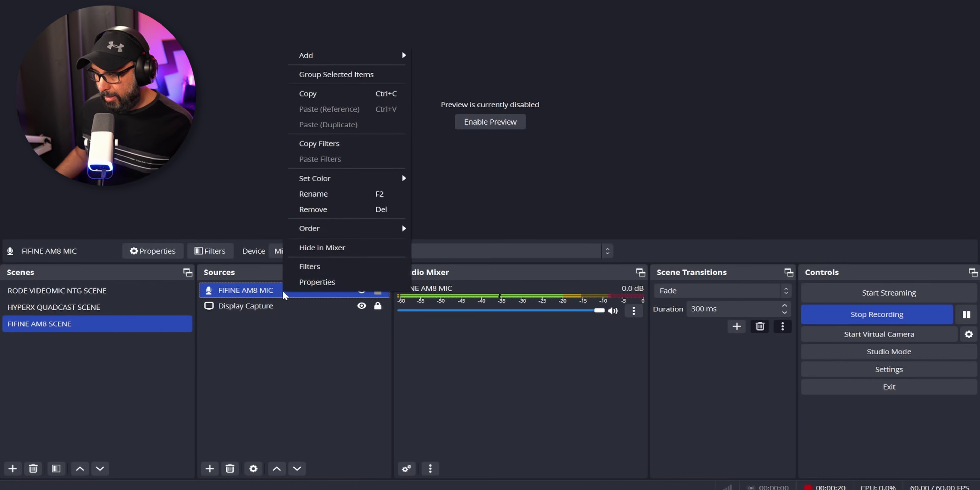
pyautogui.click(322, 267)
pyautogui.moveTo(510, 421); pyautogui.dragTo(515, 285)
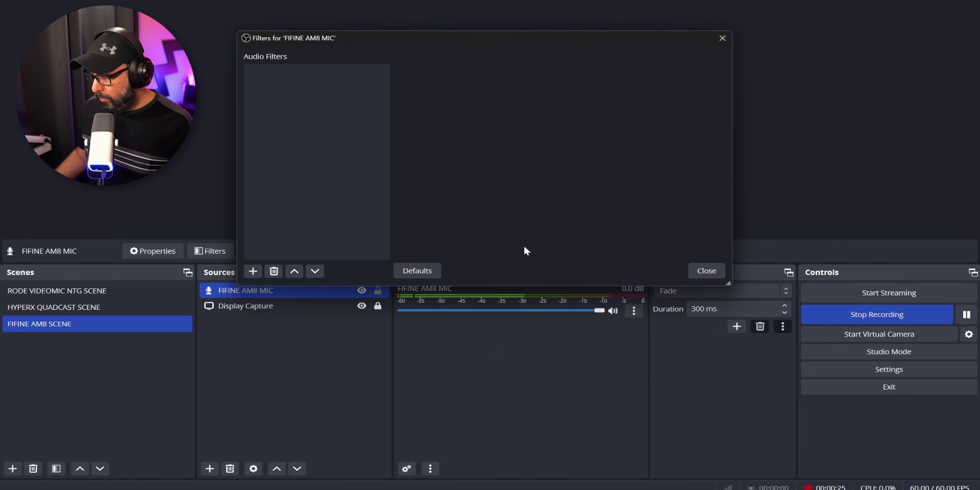
pyautogui.moveTo(459, 39); pyautogui.dragTo(482, 0)
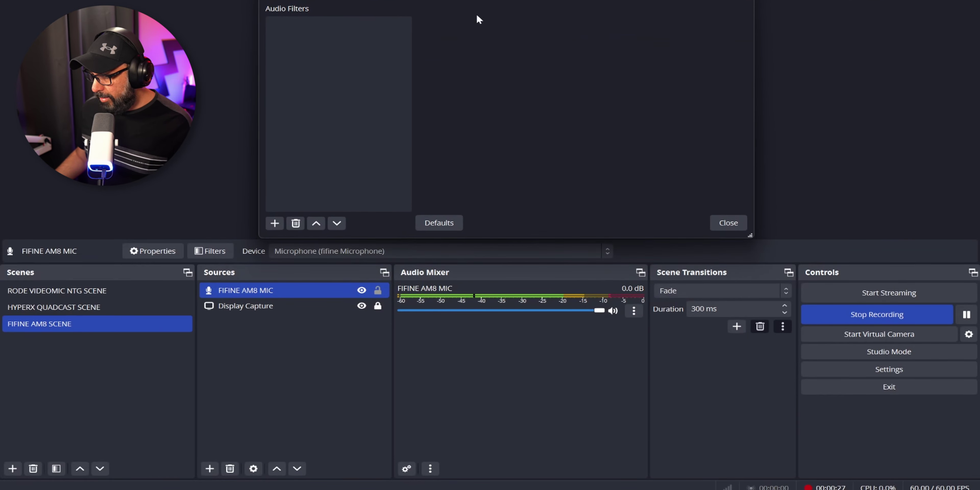
# - Add a Noise Suppression filter to the FIFINE AM8 MIC source, keeping the default name
pyautogui.click(275, 224)
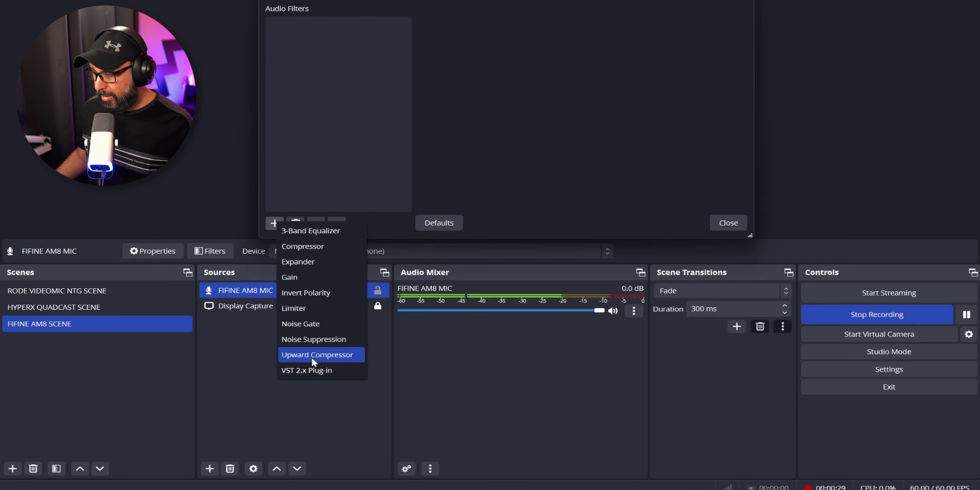
pyautogui.click(317, 340)
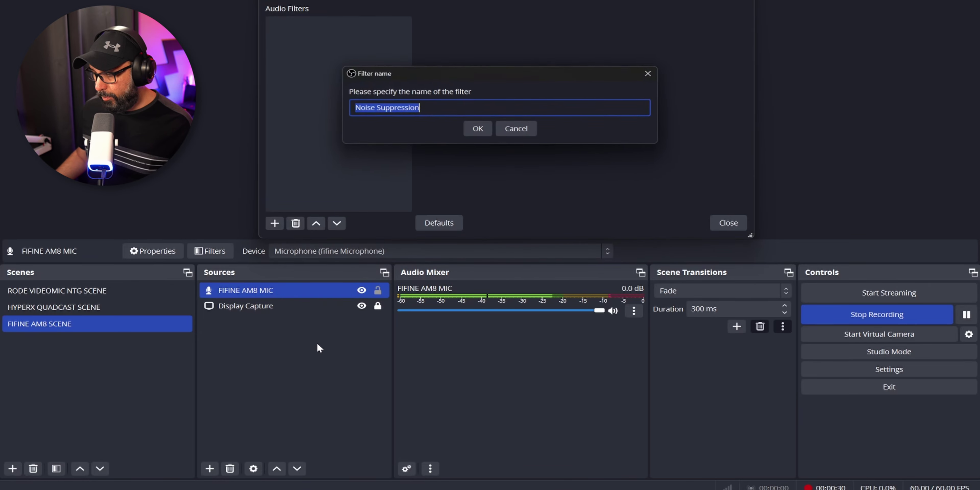
pyautogui.click(471, 130)
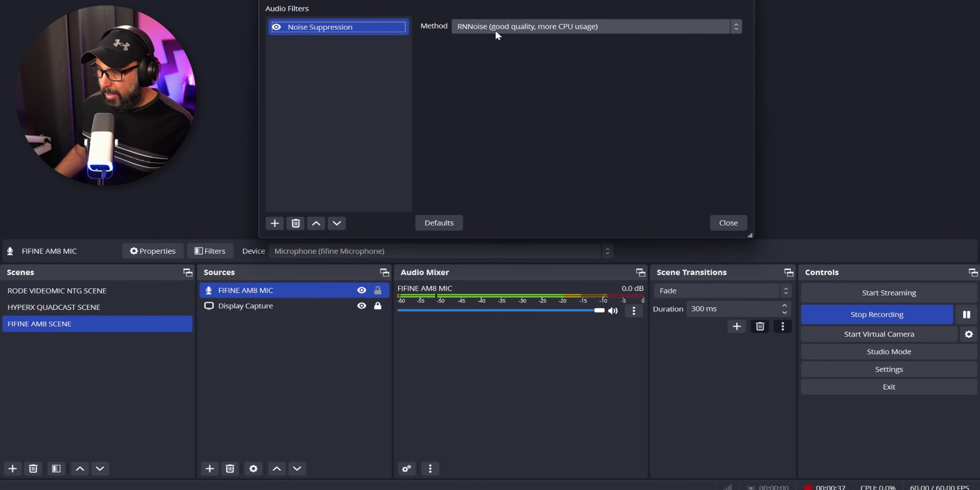
# - Try the Speex method on the Noise Suppression filter and switch it back to RNNoise (good quality, more CPU usage)
pyautogui.click(507, 27)
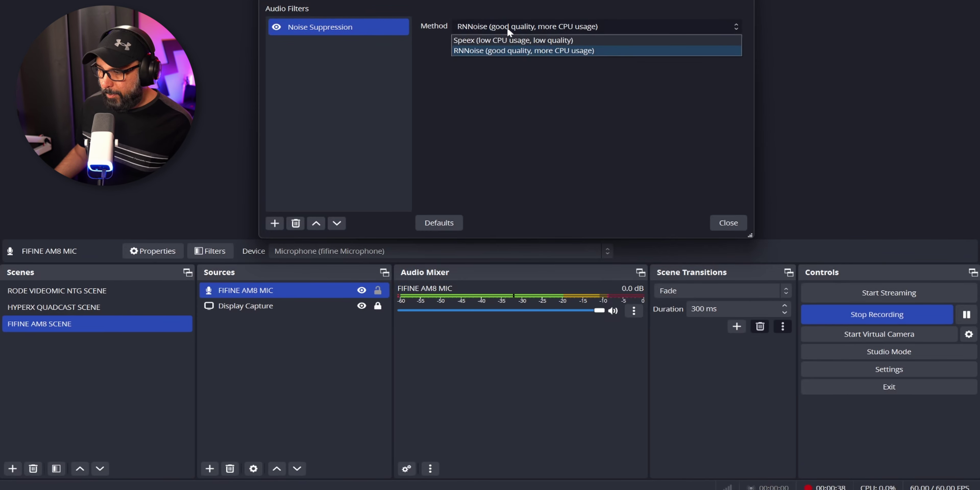
pyautogui.click(528, 40)
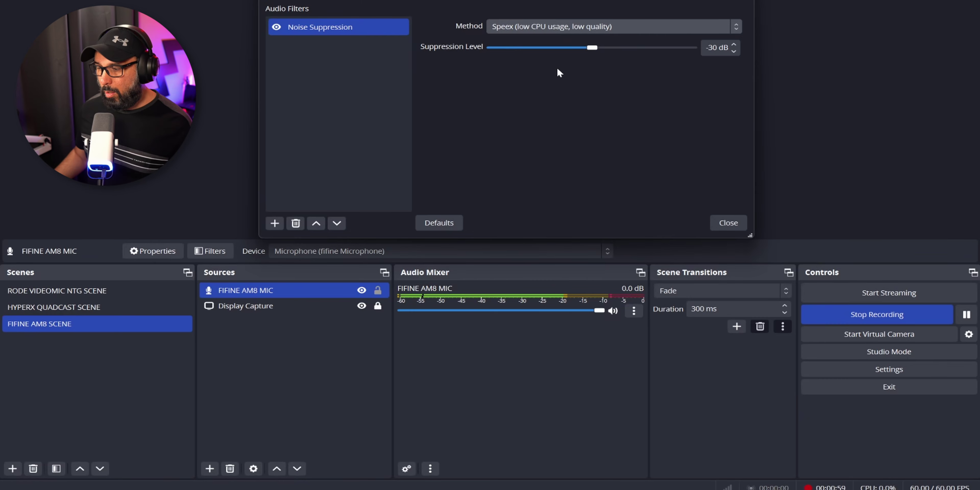
pyautogui.click(548, 25)
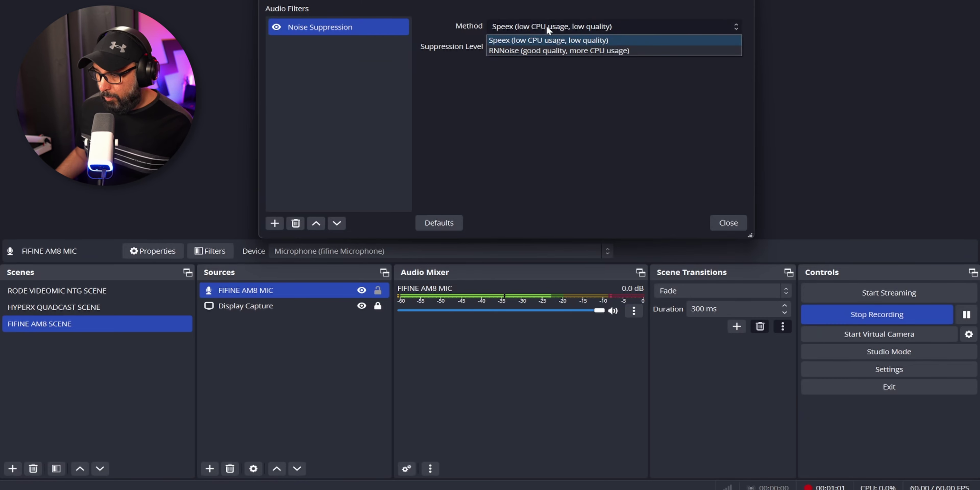
pyautogui.click(540, 50)
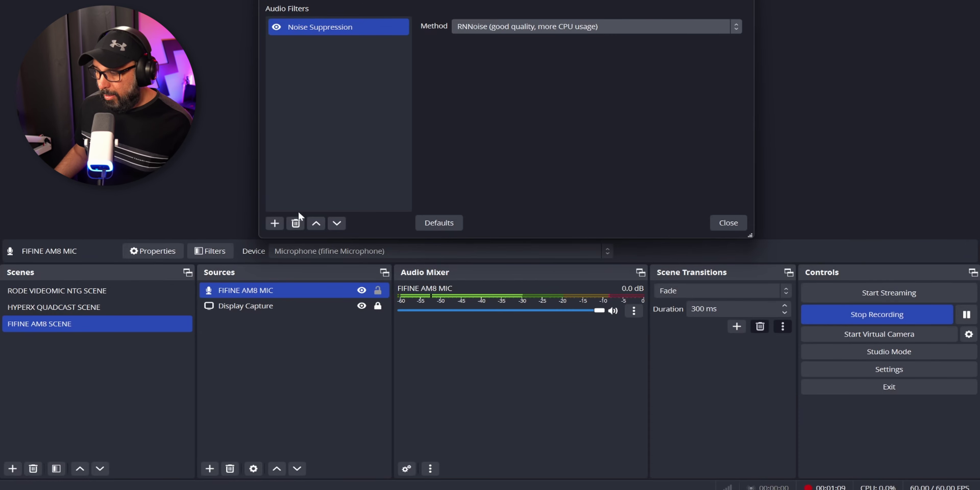
# - Add a Noise Gate filter to the FIFINE AM8 MIC source, keeping the default name
pyautogui.click(276, 222)
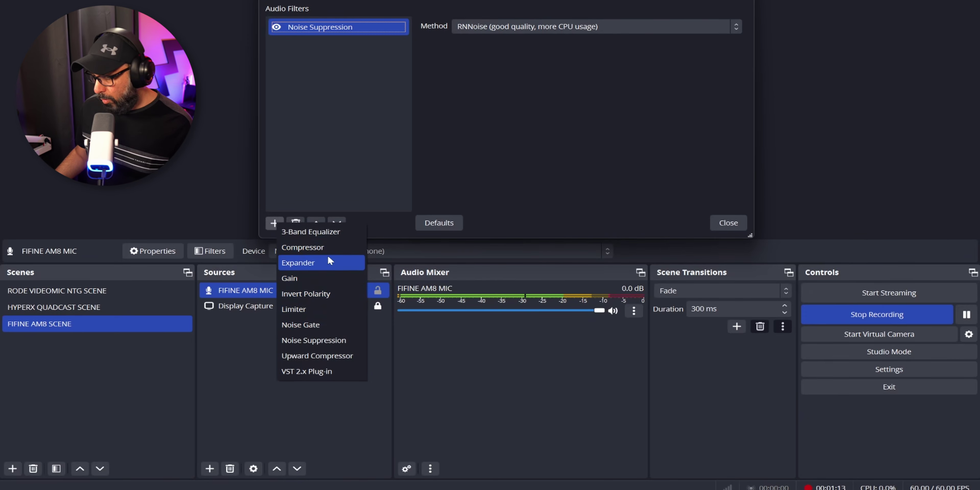
pyautogui.click(328, 324)
pyautogui.click(478, 129)
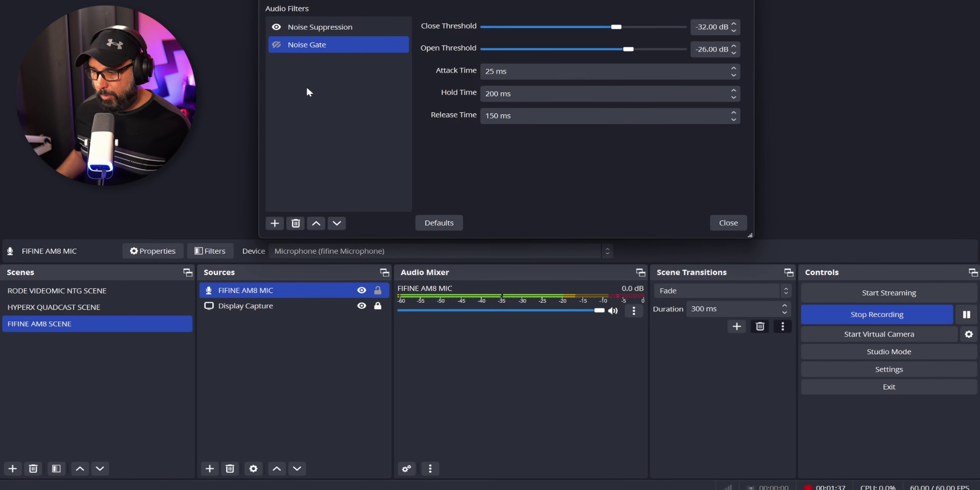
# - Disable the Noise Suppression filter and enable the Noise Gate filter
pyautogui.keyDown('ctrl'); pyautogui.click(276, 28); pyautogui.keyUp('ctrl')
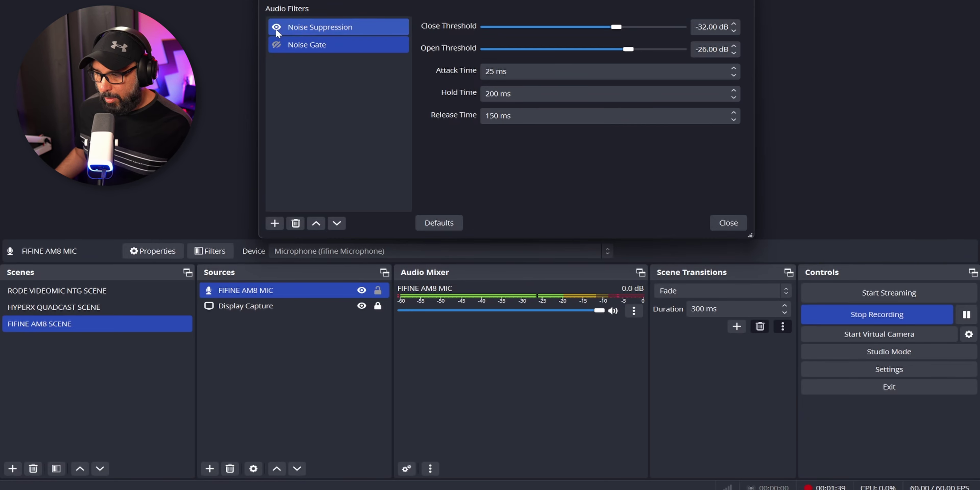
pyautogui.keyDown('ctrl'); pyautogui.click(276, 28); pyautogui.keyUp('ctrl')
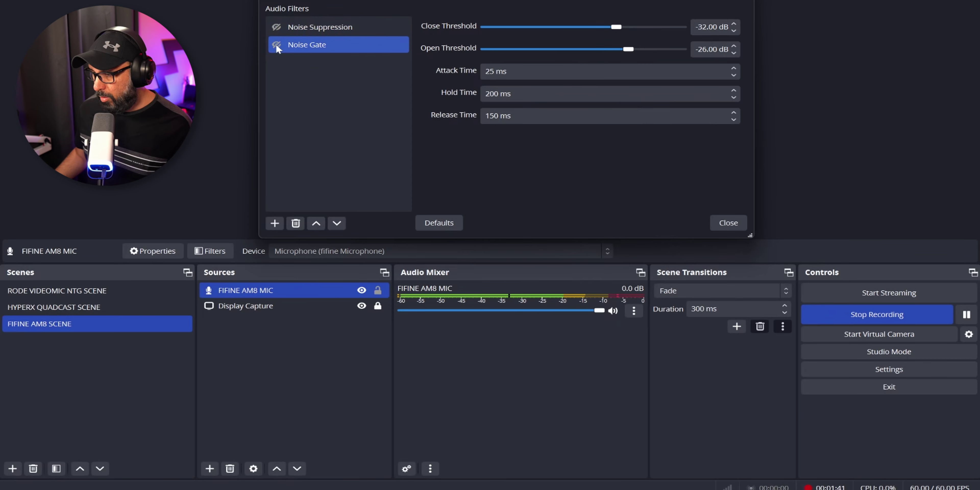
pyautogui.click(276, 45)
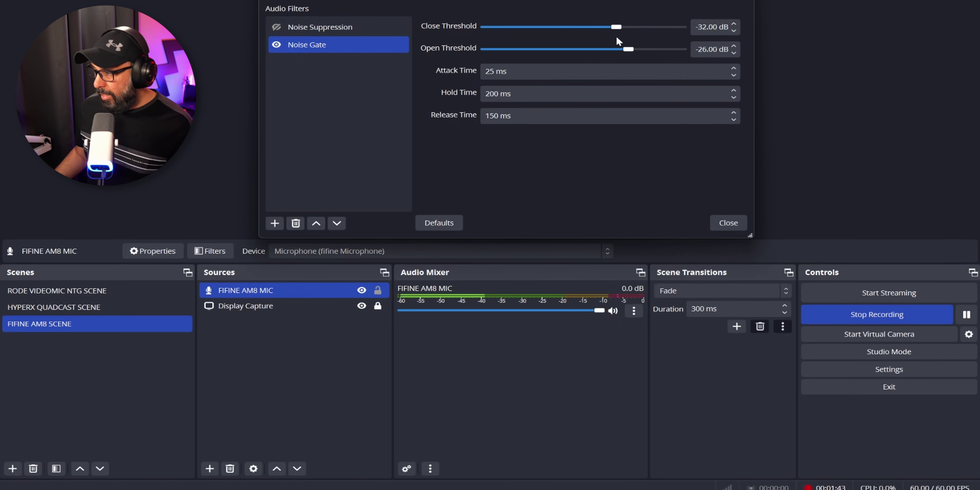
# - Set both the close threshold and the open threshold of the Noise Gate to -96 dB
pyautogui.moveTo(617, 26); pyautogui.dragTo(477, 27)
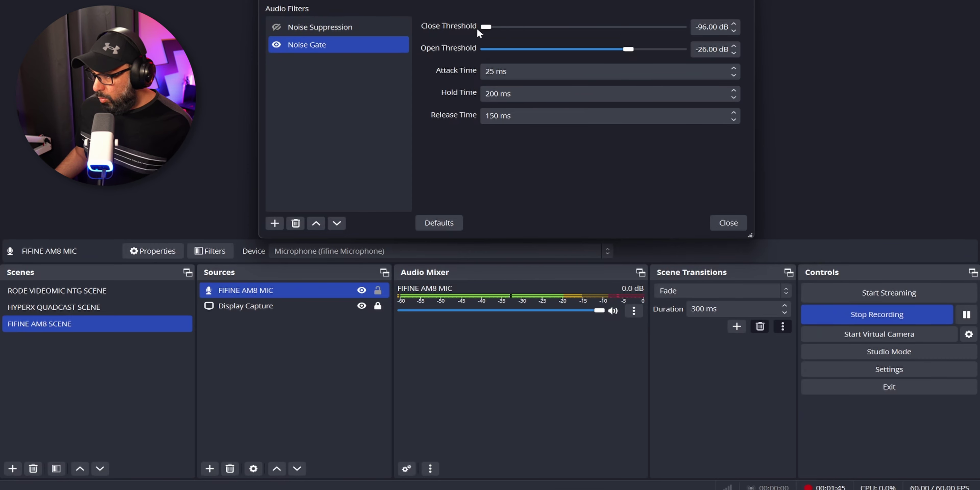
pyautogui.moveTo(629, 50); pyautogui.dragTo(479, 49)
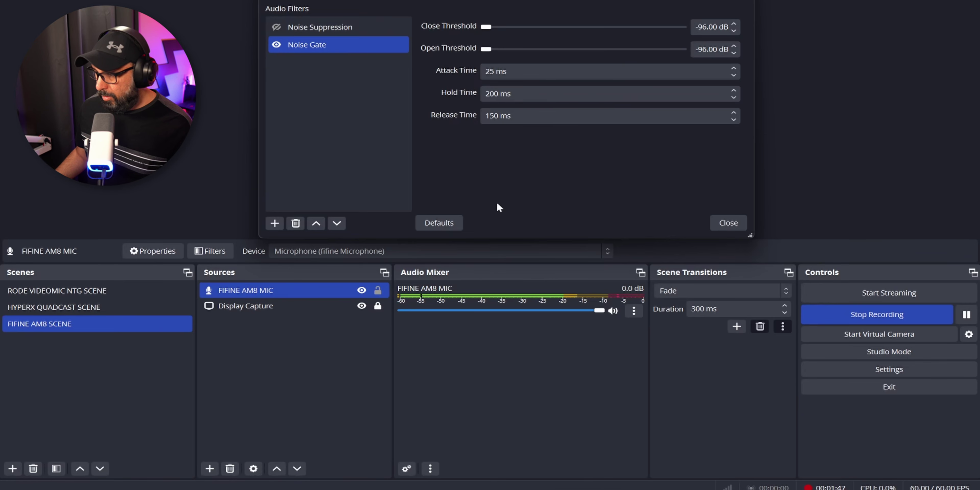
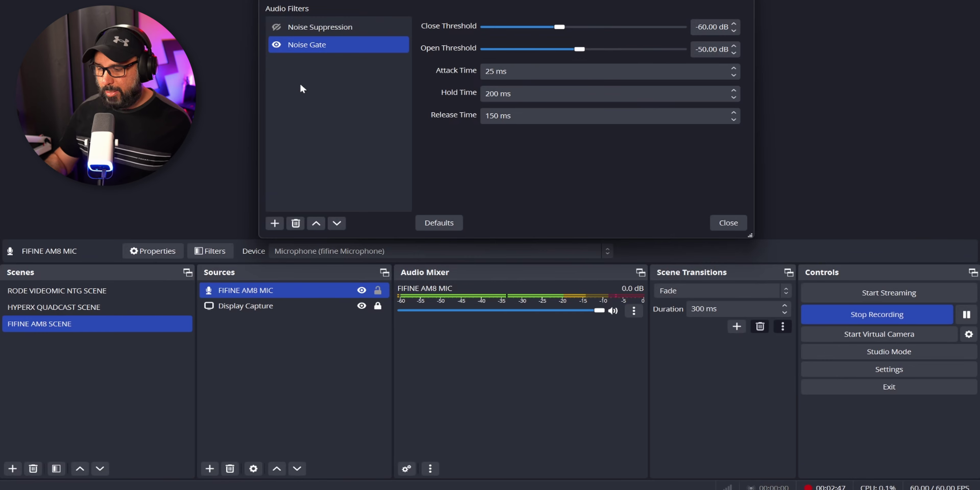
# - Disable Noise Gate in favour of Noise Suppression, and add a 3-Band Equalizer filter under its default name
pyautogui.click(276, 44)
pyautogui.click(276, 28)
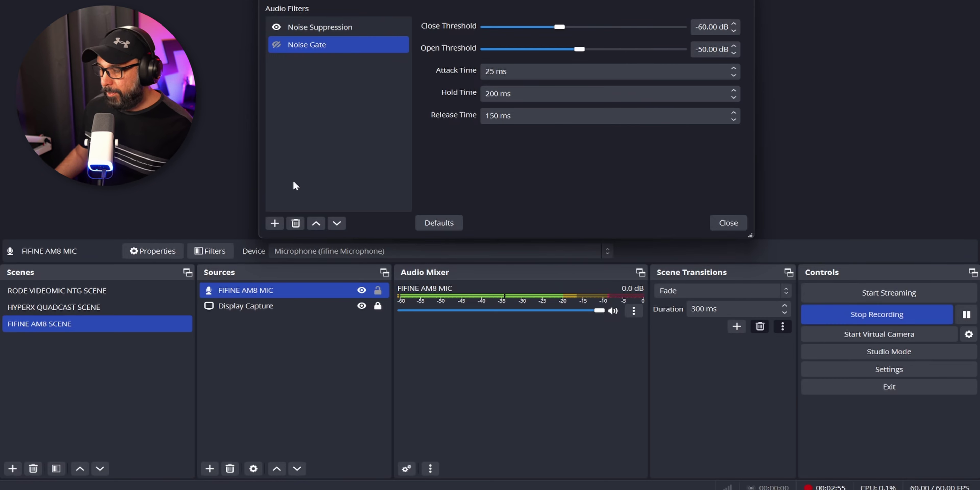
pyautogui.click(274, 223)
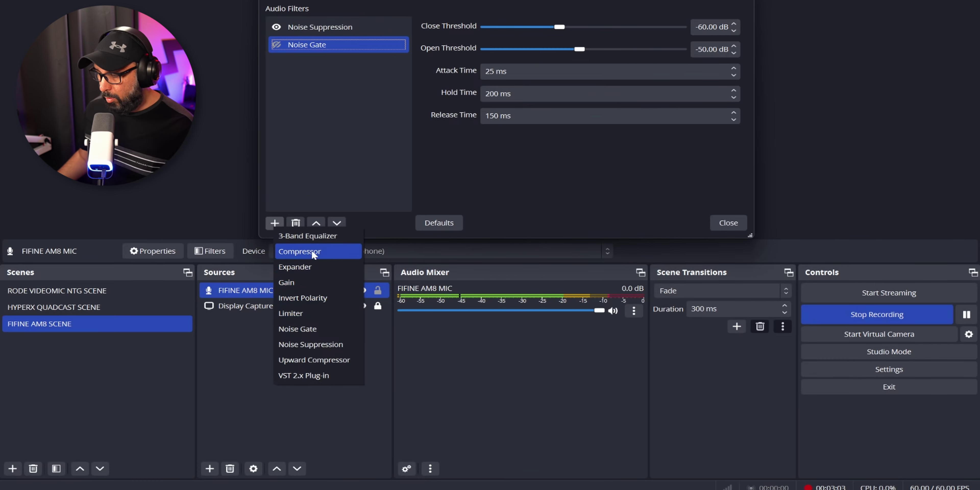
pyautogui.click(304, 235)
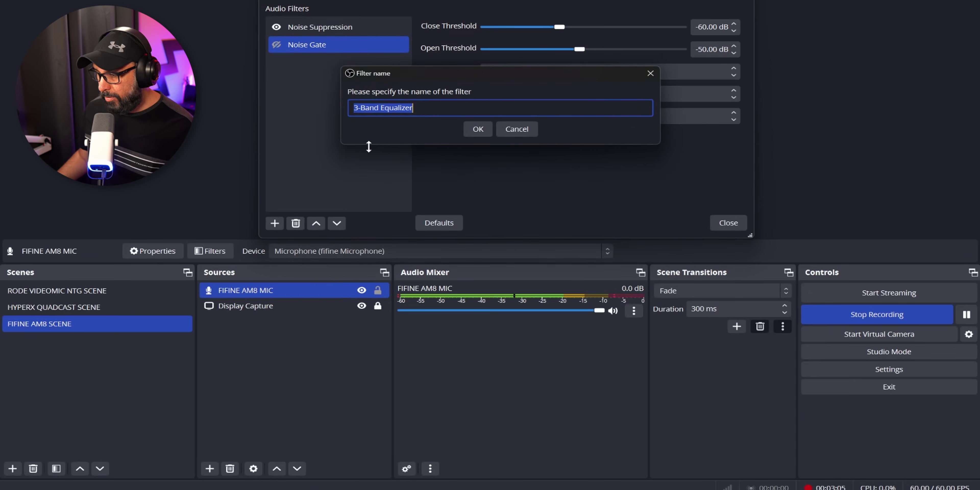
pyautogui.click(477, 129)
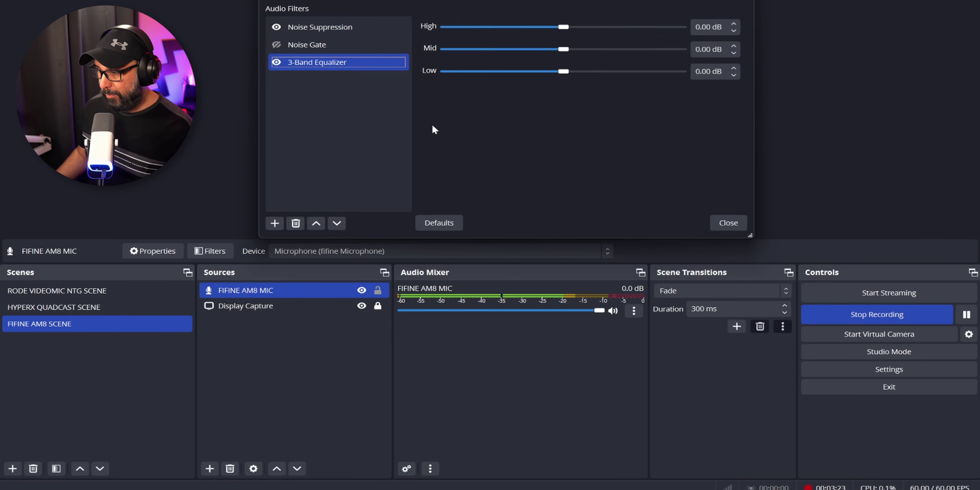
# - Set the 3-Band Equalizer to 3 dB for High, -3.2 dB for Mid and 4.5 dB for Low
pyautogui.click(564, 27)
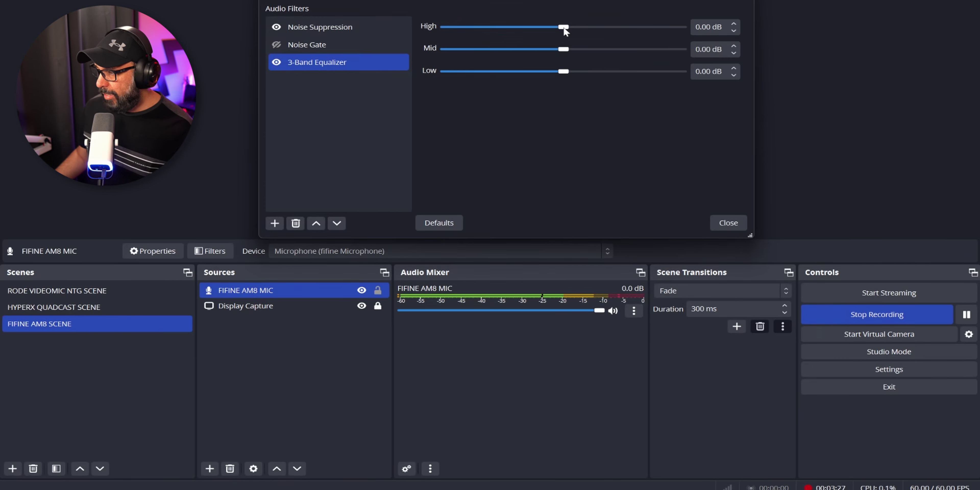
pyautogui.moveTo(565, 31); pyautogui.dragTo(578, 30)
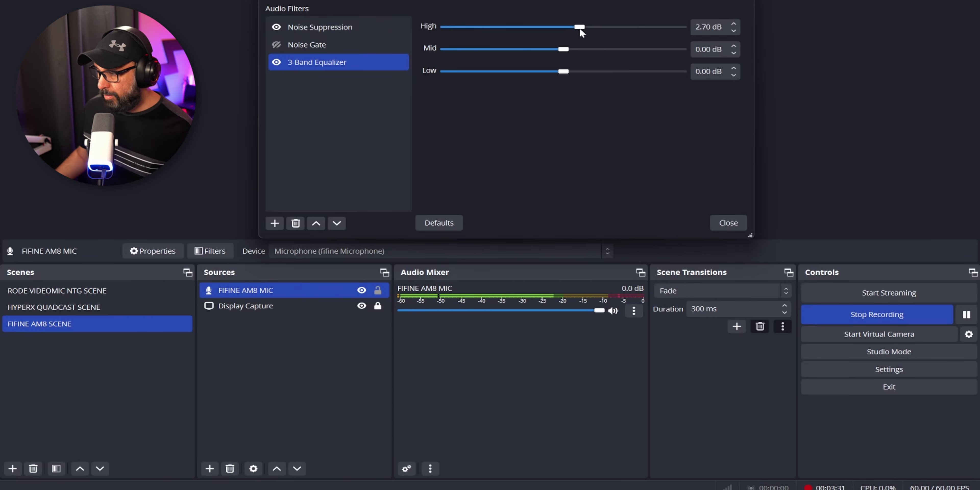
pyautogui.click(563, 49)
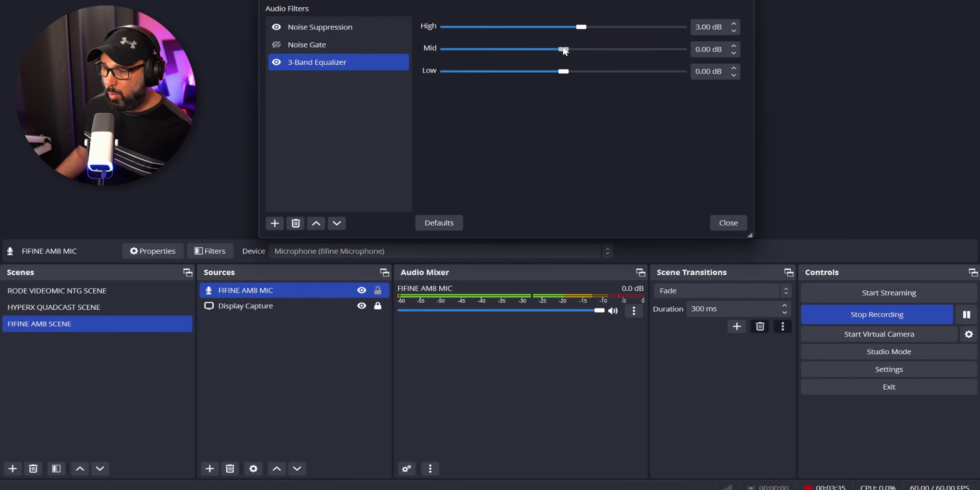
pyautogui.moveTo(564, 50); pyautogui.dragTo(547, 52)
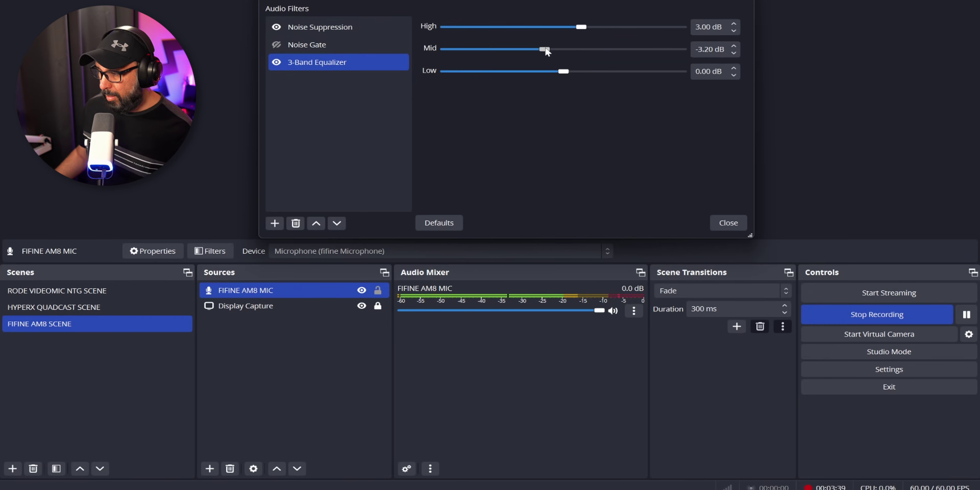
pyautogui.click(566, 72)
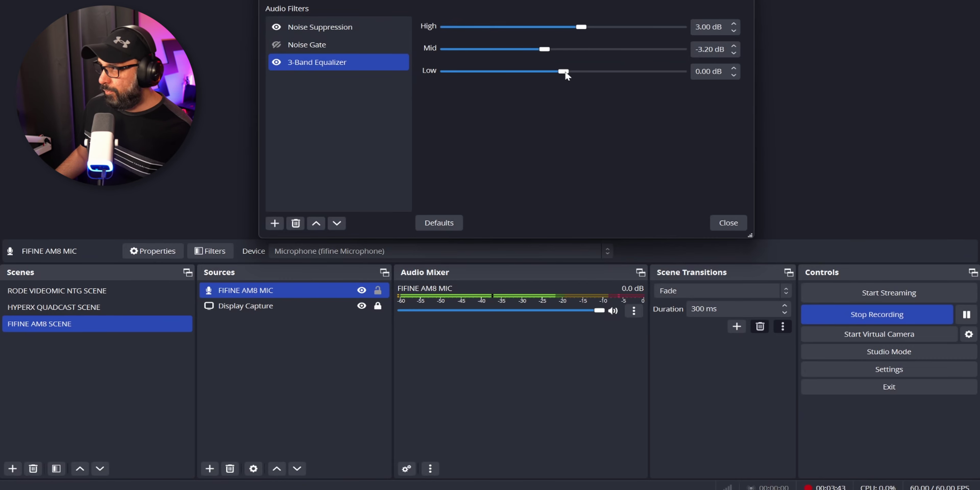
pyautogui.moveTo(566, 75); pyautogui.dragTo(592, 73)
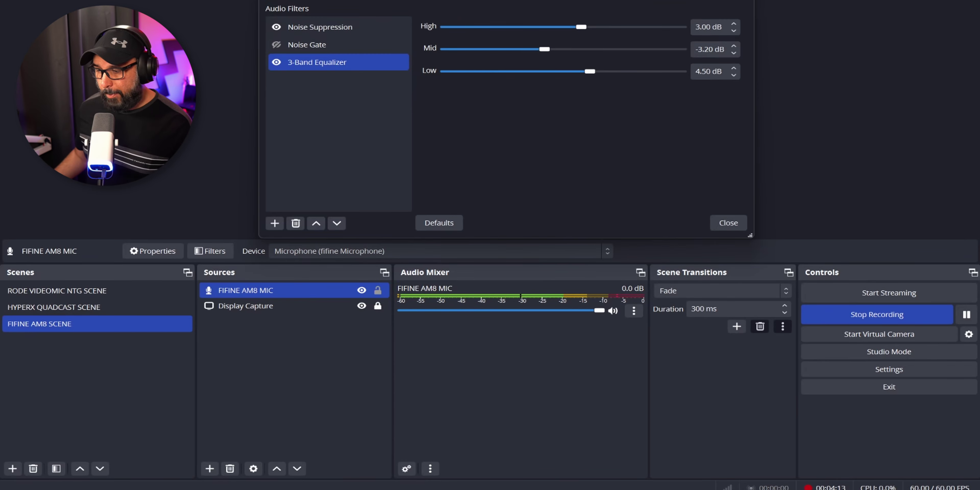
# - Add an Expander filter to the FIFINE AM8 MIC source, keeping the default name
pyautogui.click(274, 224)
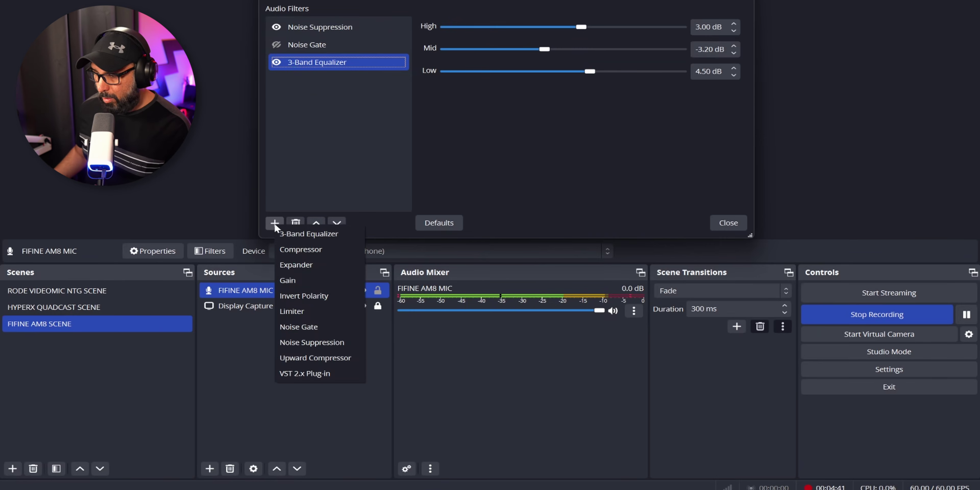
pyautogui.click(322, 265)
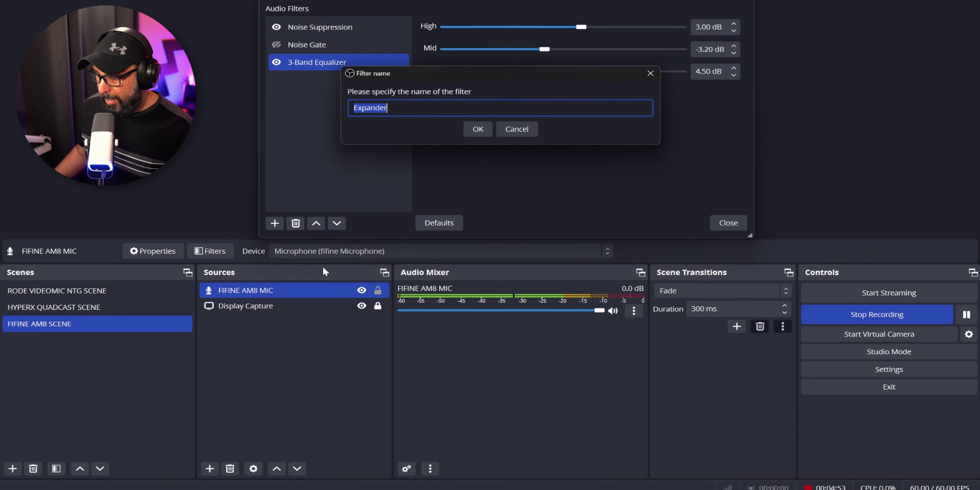
pyautogui.click(477, 129)
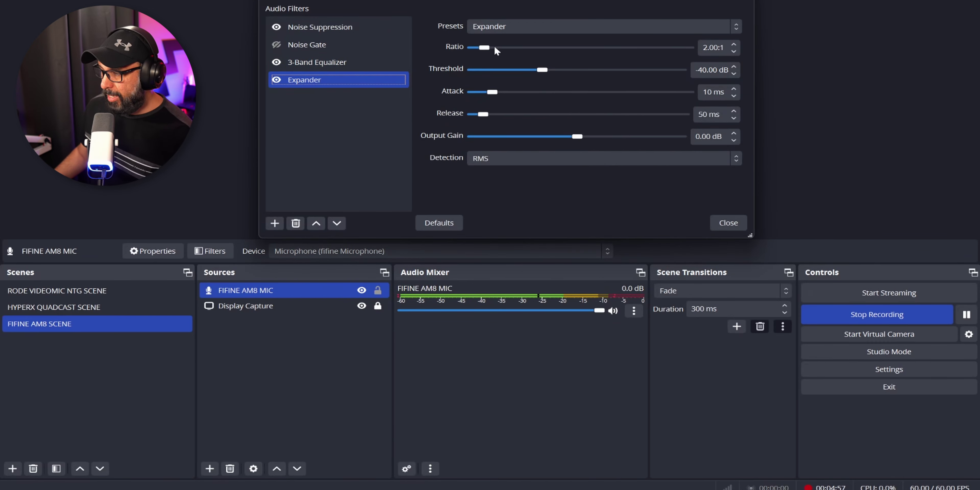
# - Set the Expander's ratio to 4:1, threshold to -32.6 dB, attack to 1 ms and release to 104 ms
pyautogui.moveTo(486, 49); pyautogui.dragTo(505, 49)
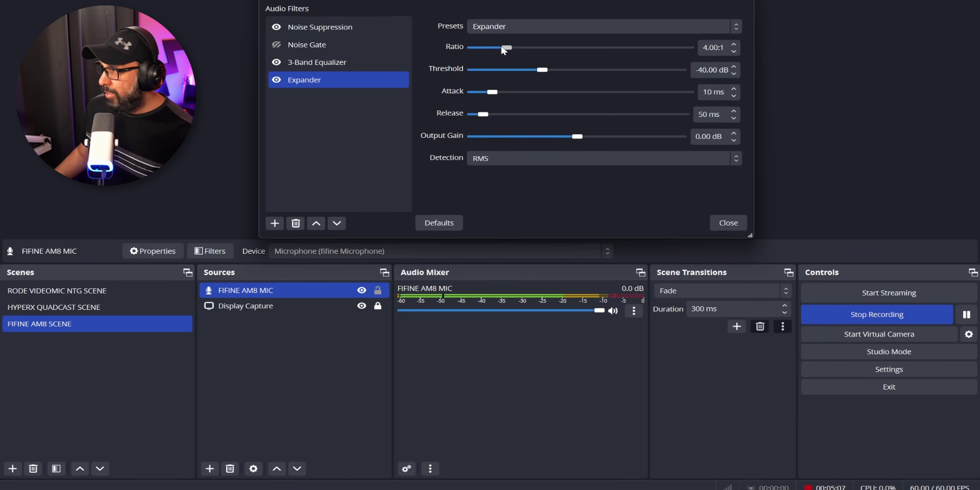
pyautogui.moveTo(547, 74); pyautogui.dragTo(572, 74)
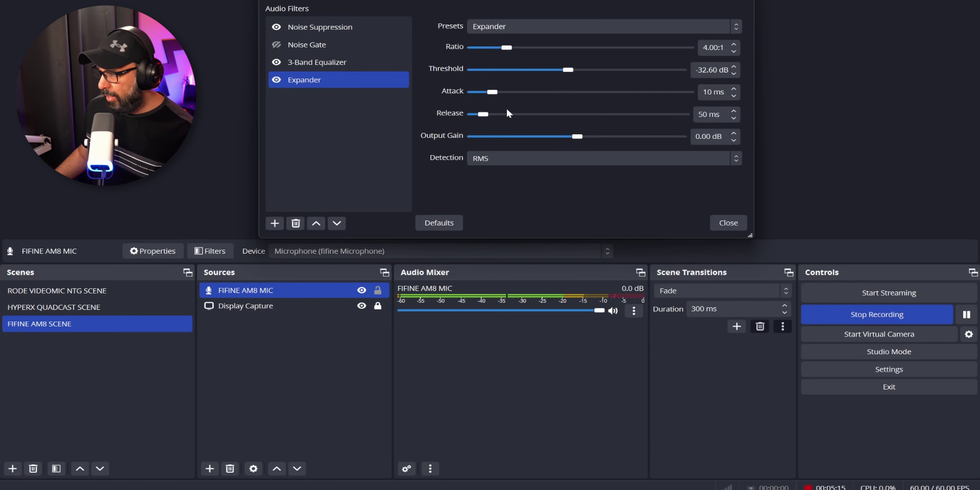
pyautogui.moveTo(495, 94); pyautogui.dragTo(467, 96)
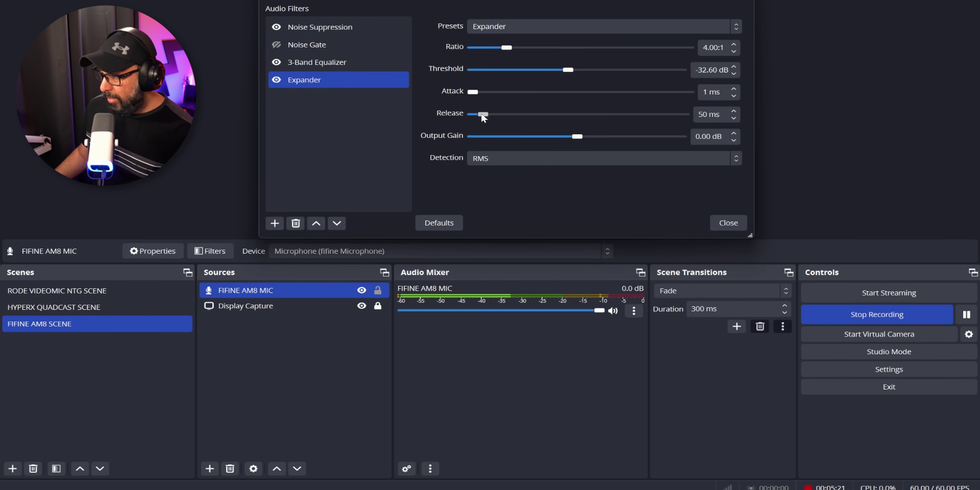
pyautogui.moveTo(483, 117); pyautogui.dragTo(495, 118)
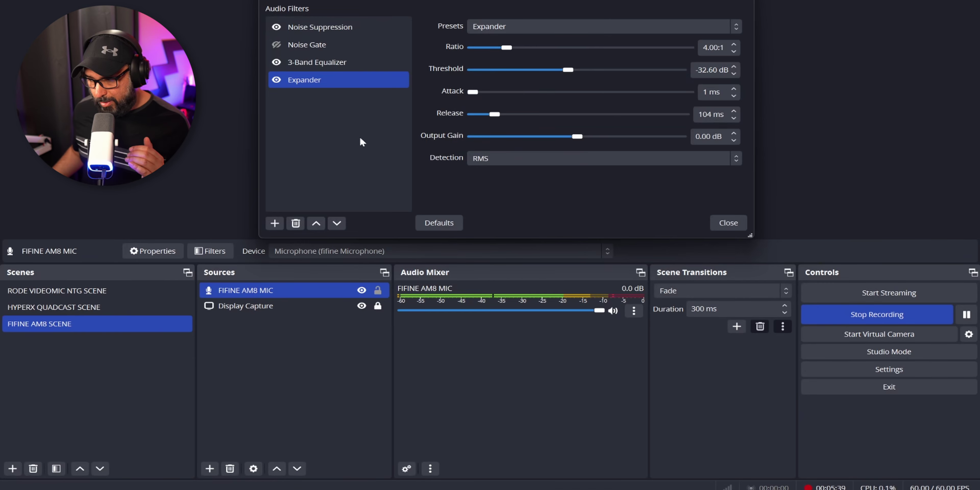
# - Disable the Expander filter and re-enable it to compare the sound with and without it
pyautogui.click(276, 79)
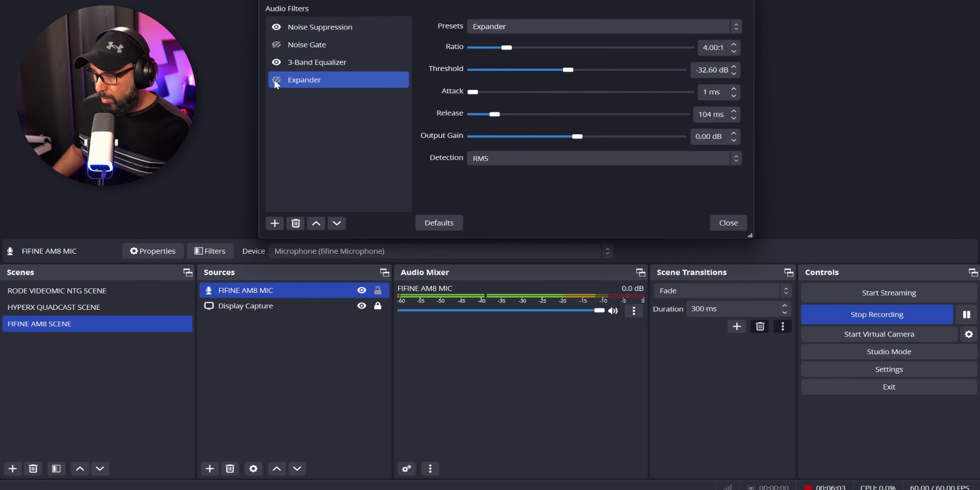
pyautogui.click(277, 80)
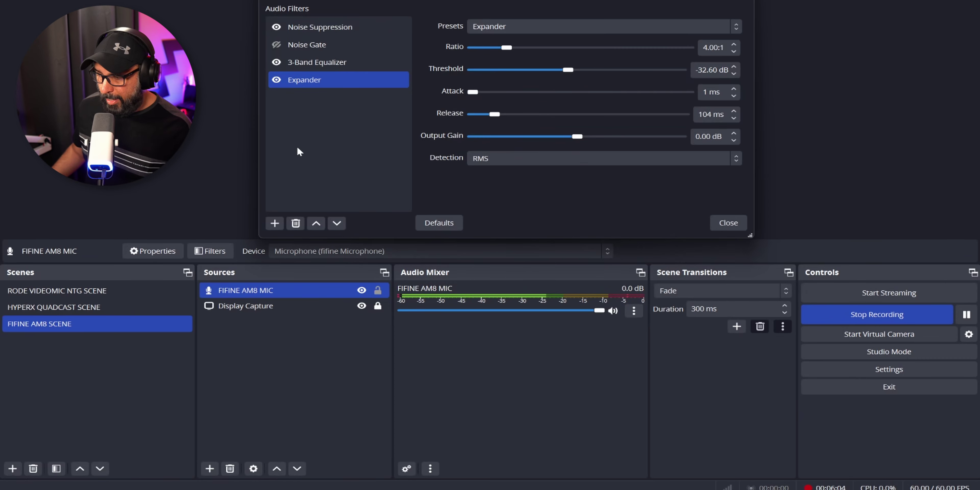
pyautogui.click(339, 177)
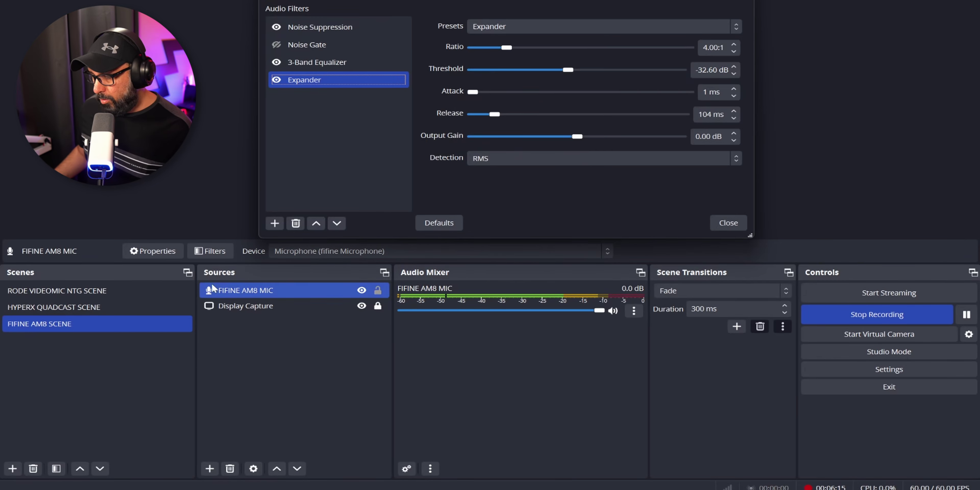
# - Add a Compressor filter to the FIFINE AM8 MIC source, keeping the default name
pyautogui.click(274, 227)
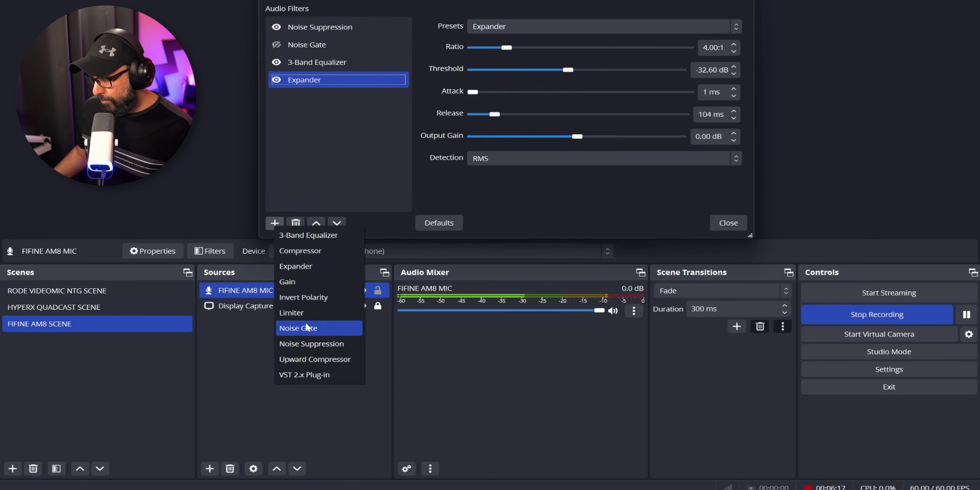
pyautogui.click(301, 251)
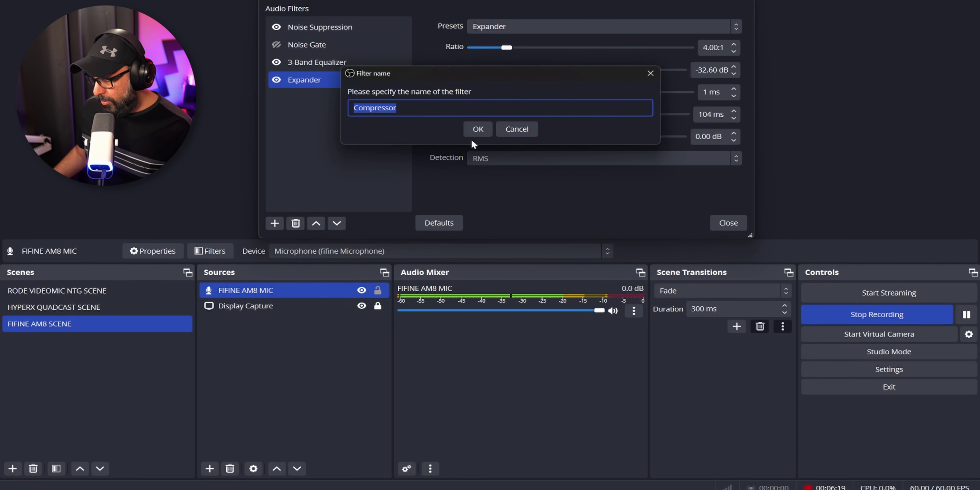
pyautogui.click(477, 129)
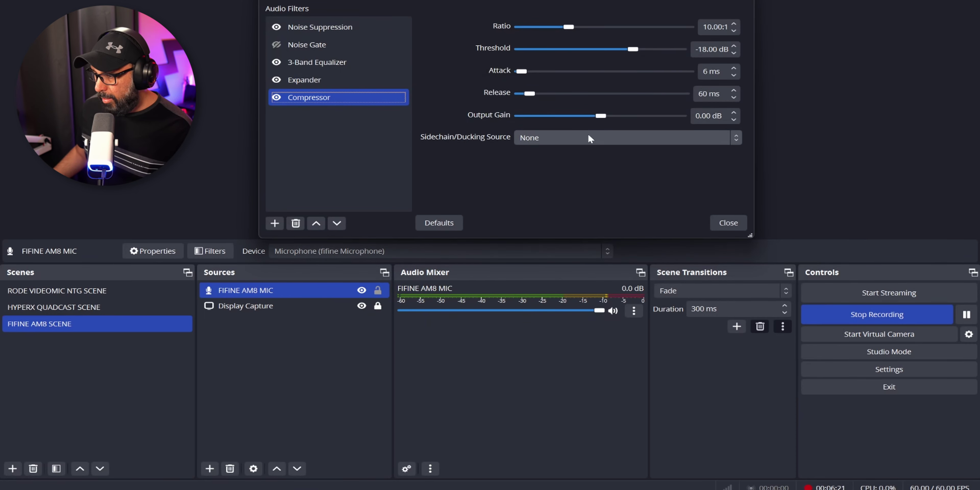
# - Set the Compressor's ratio to 4:1 and its threshold to -20.7 dB
pyautogui.moveTo(570, 27); pyautogui.dragTo(535, 27)
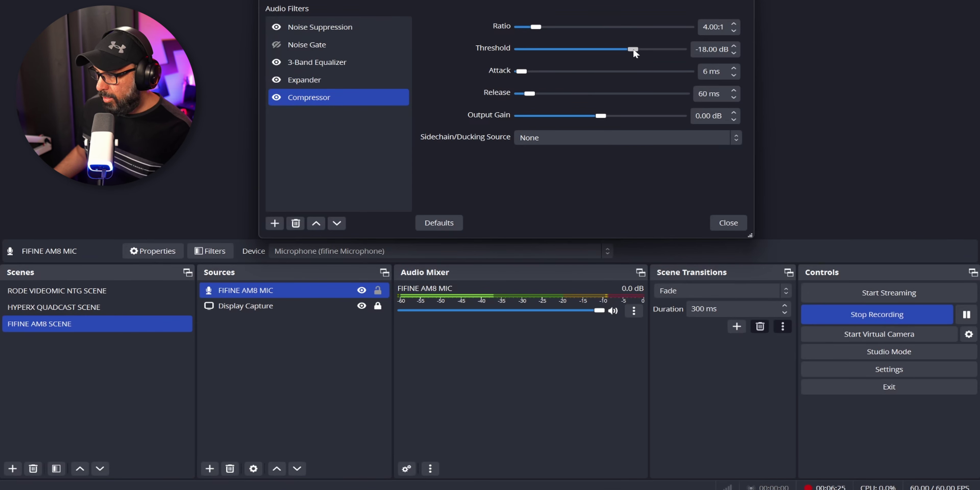
pyautogui.moveTo(632, 49)
pyautogui.mouseDown()
pyautogui.moveTo(540, 53)
pyautogui.moveTo(634, 49)
pyautogui.mouseUp()
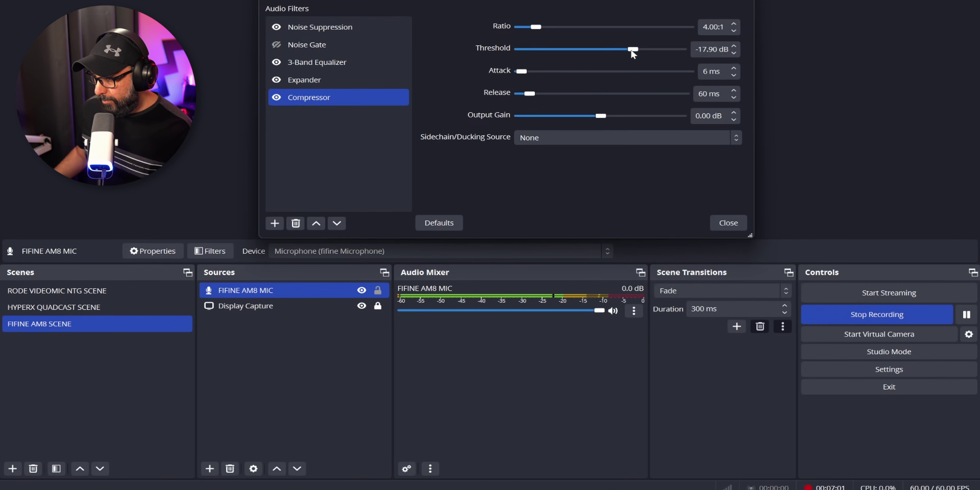
pyautogui.moveTo(632, 51); pyautogui.dragTo(624, 51)
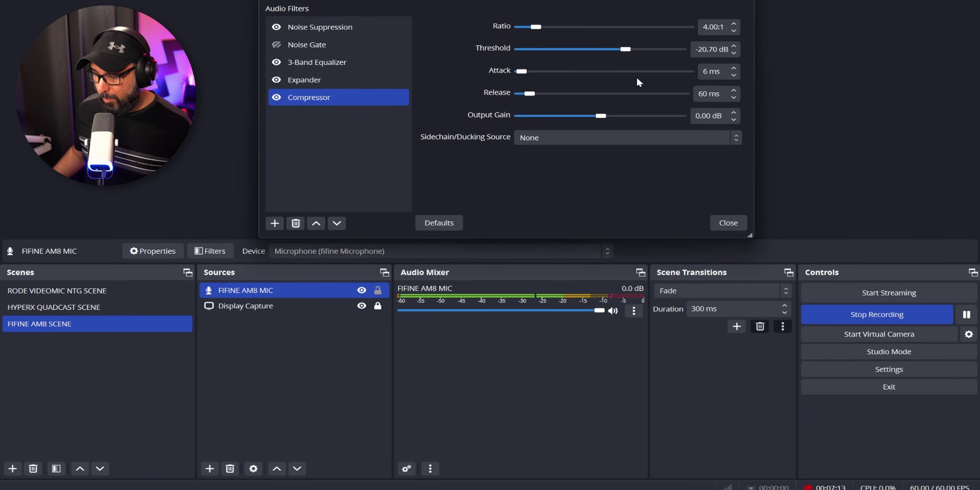
pyautogui.click(366, 148)
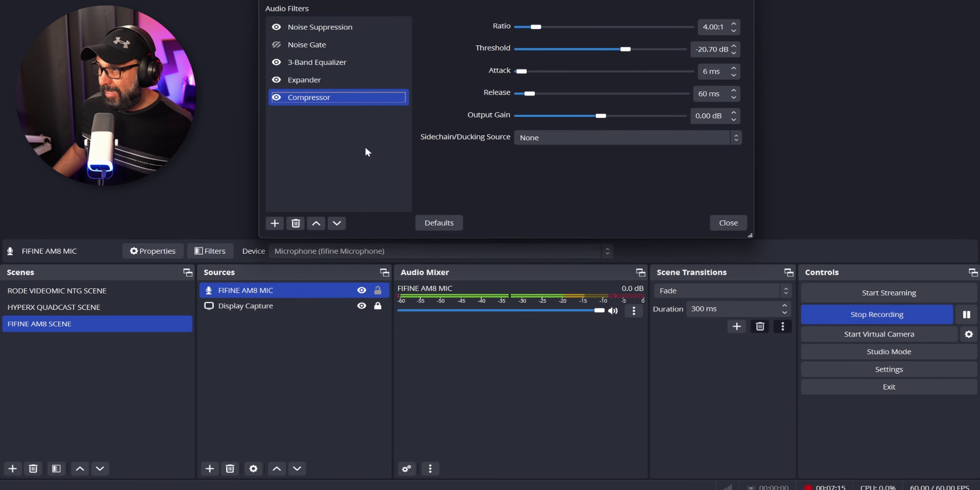
# - Add a Limiter filter under its default name and set its threshold to -7.8 dB
pyautogui.click(276, 223)
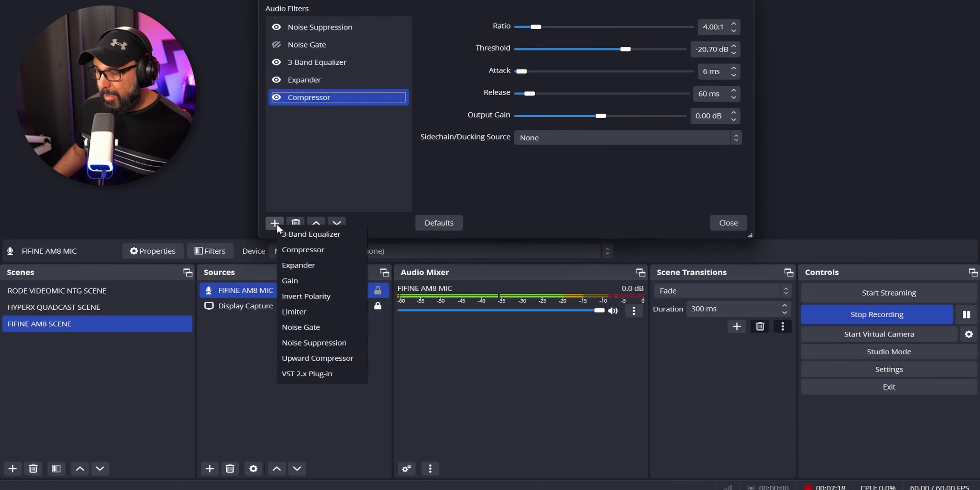
pyautogui.click(308, 312)
pyautogui.click(481, 127)
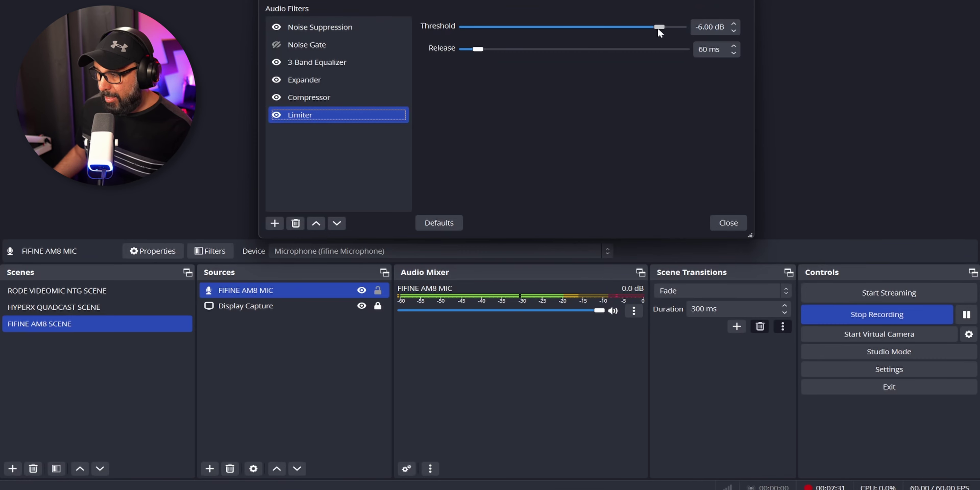
pyautogui.moveTo(658, 29); pyautogui.dragTo(635, 28)
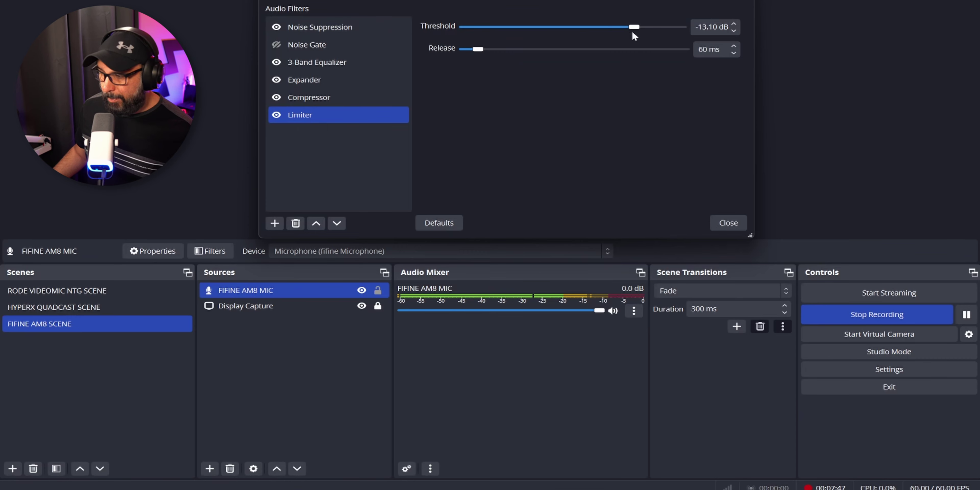
pyautogui.moveTo(632, 30); pyautogui.dragTo(656, 30)
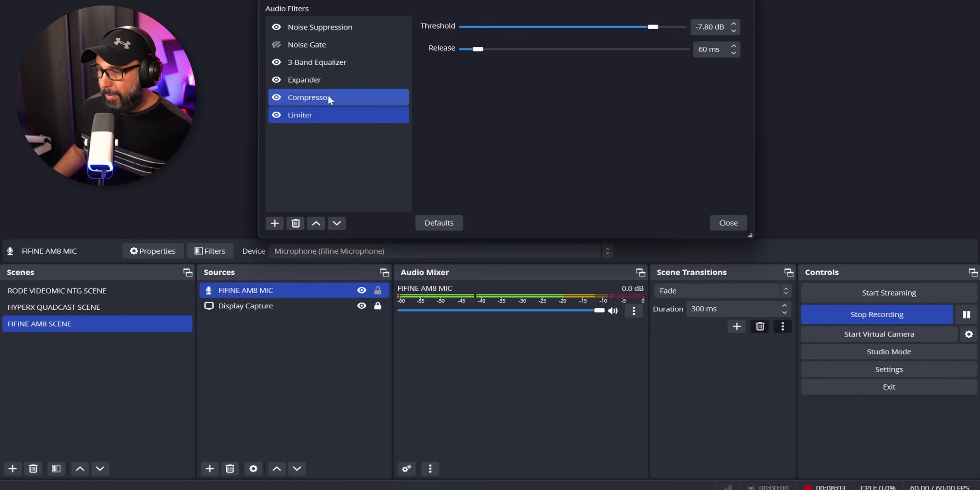
# - Disable the Noise Suppression, 3-Band Equalizer, Expander, Compressor and Limiter filters
pyautogui.click(276, 27)
pyautogui.click(276, 63)
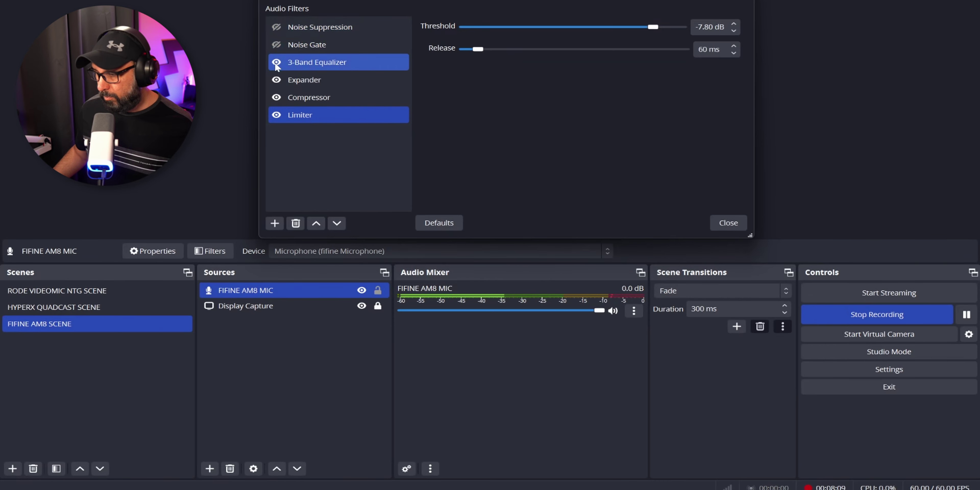
pyautogui.click(276, 79)
pyautogui.click(276, 98)
pyautogui.click(277, 115)
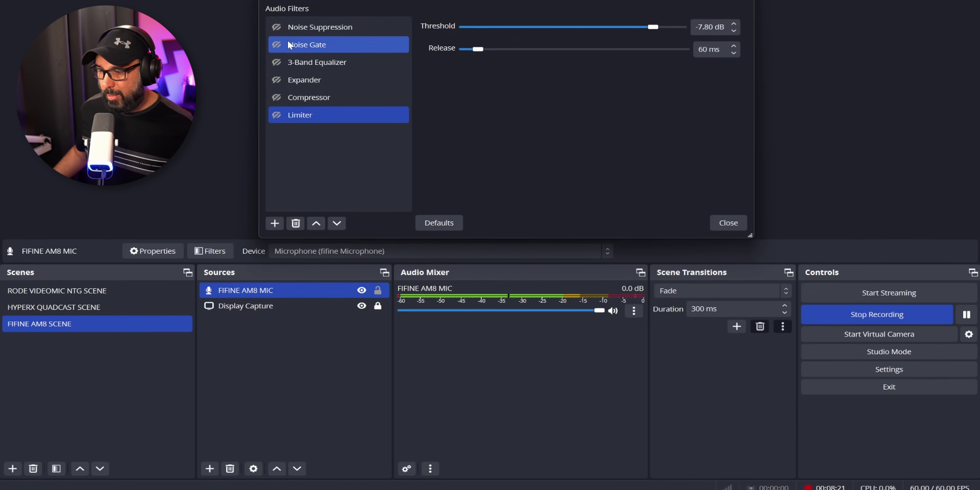
# - Re-enable the Noise Suppression, 3-Band Equalizer, Expander, Compressor and Limiter filters, leaving the Noise Gate off
pyautogui.click(278, 26)
pyautogui.click(278, 61)
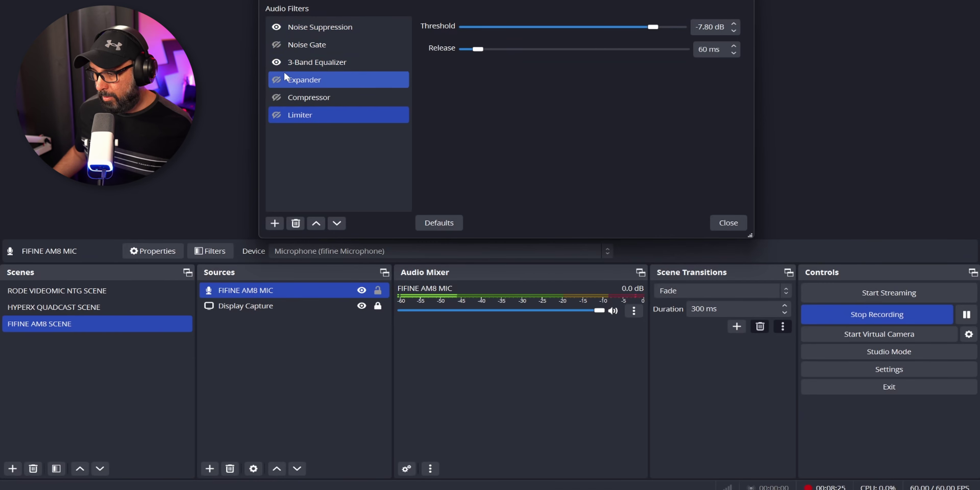
pyautogui.click(278, 79)
pyautogui.click(277, 97)
pyautogui.click(277, 114)
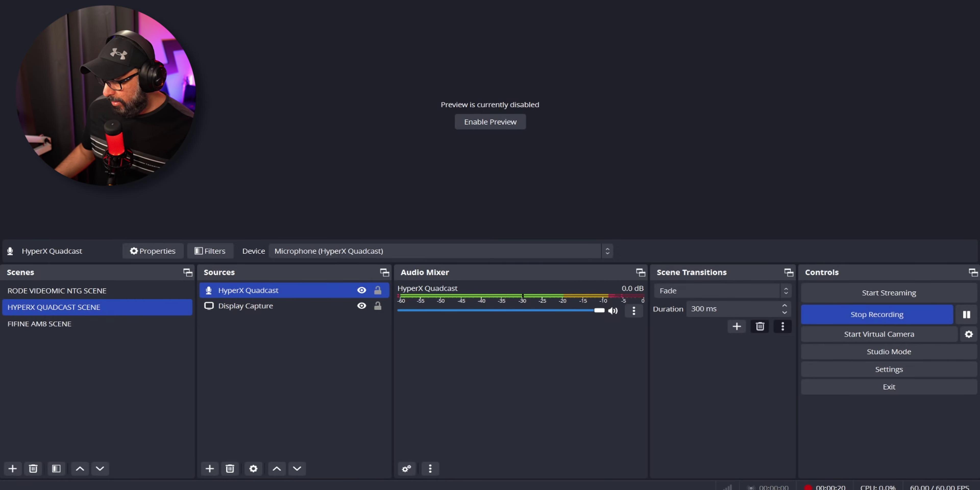
# - Switch to the Windows sound settings and show the recording devices in the separate Sound dialog
pyautogui.rightClick(847, 488)
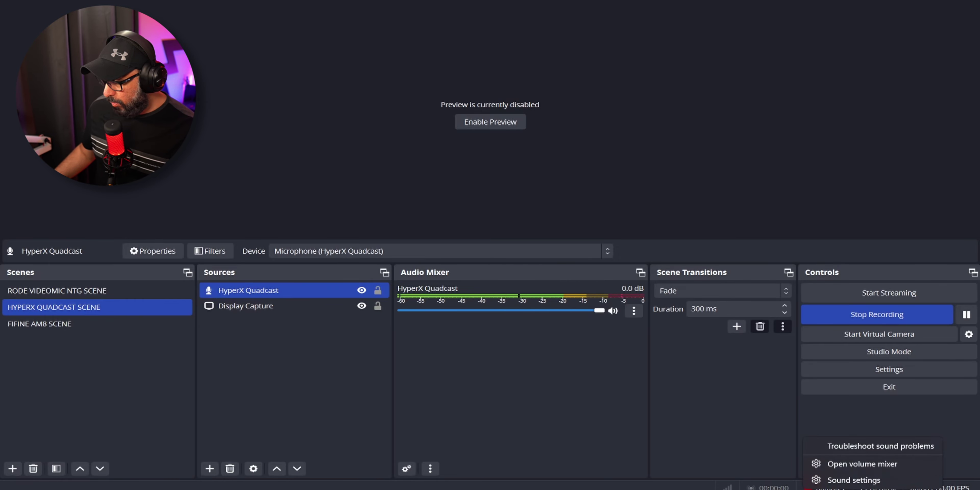
pyautogui.click(852, 481)
pyautogui.scroll(-12, 444, 387)
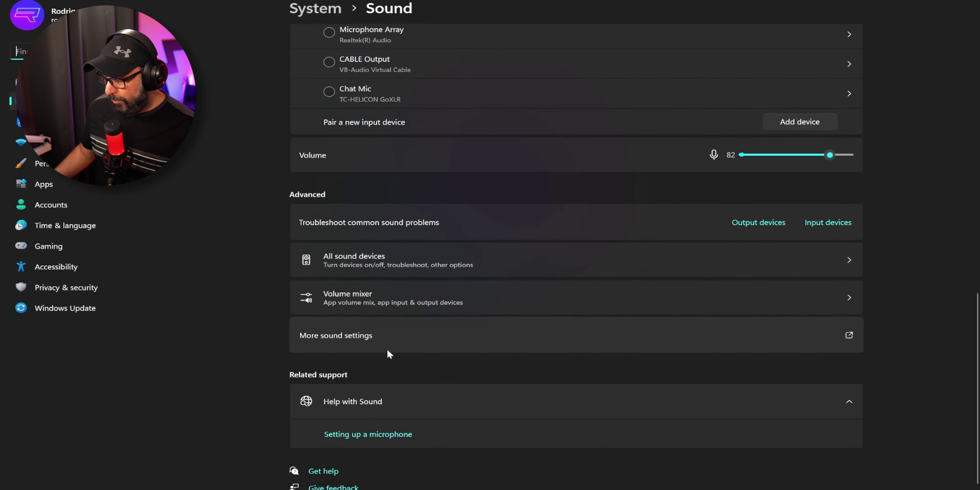
pyautogui.click(411, 343)
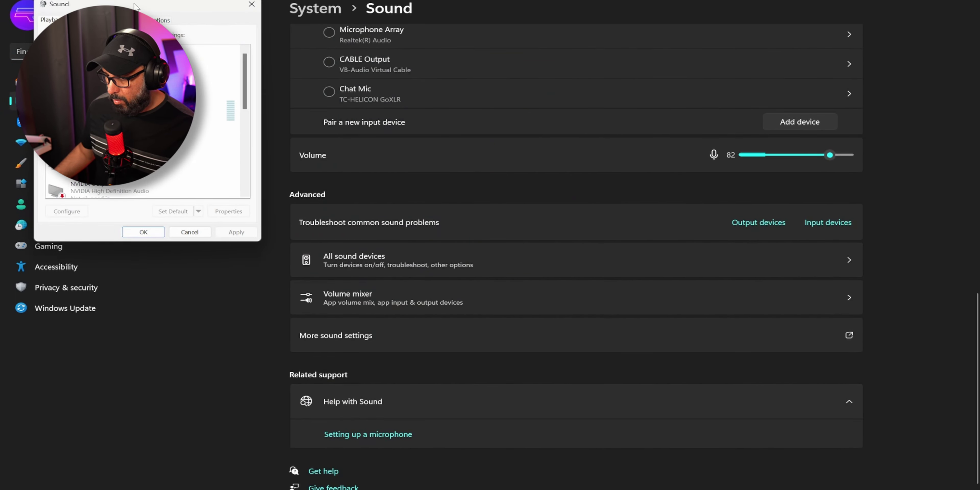
pyautogui.moveTo(61, 4); pyautogui.dragTo(373, 106)
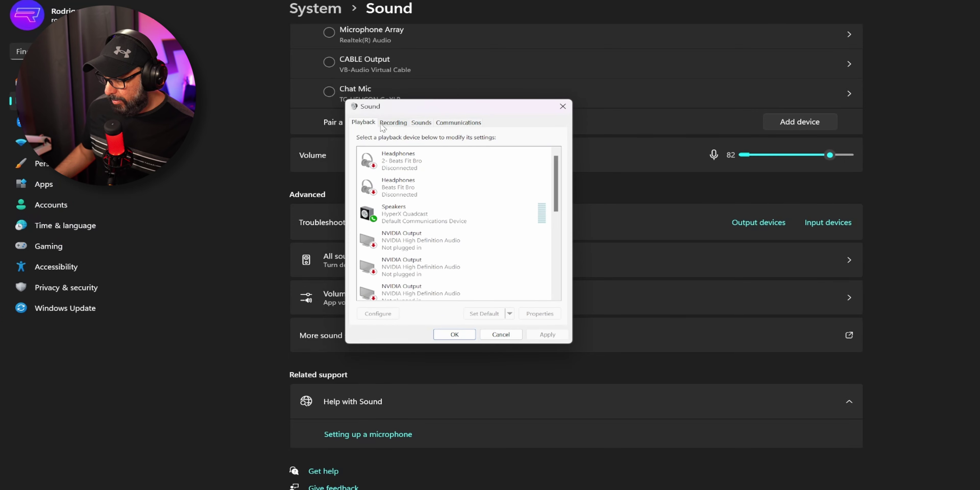
pyautogui.click(393, 122)
# - Try a level of 70 for the HyperX Quadcast microphone in its Windows properties while checking the OBS audio meter
pyautogui.doubleClick(429, 222)
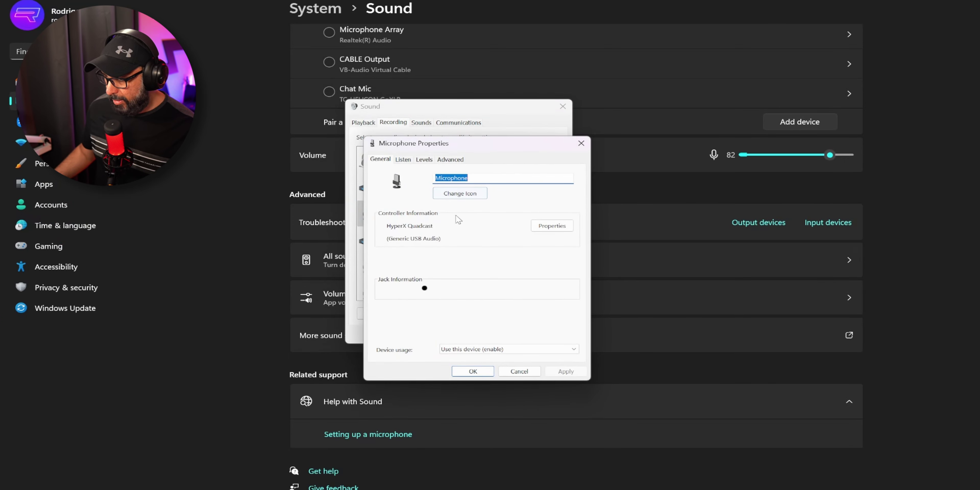
pyautogui.click(424, 159)
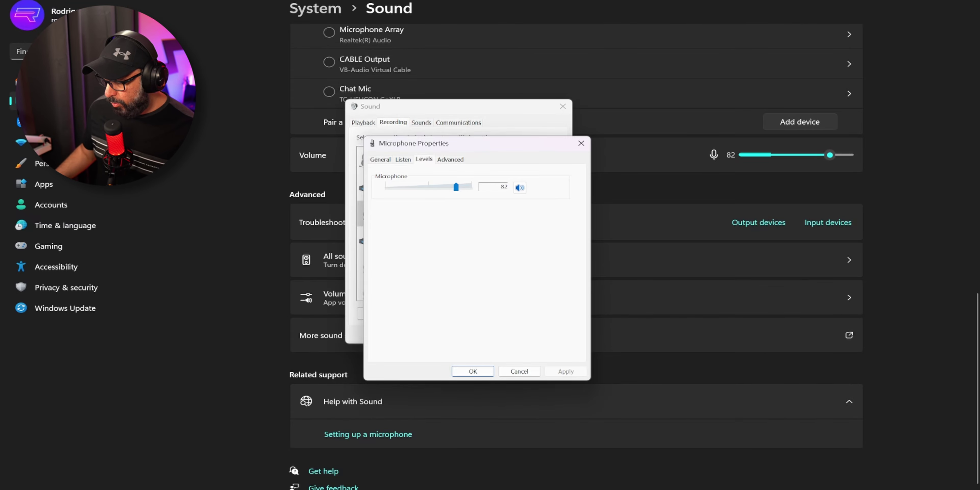
pyautogui.moveTo(691, 488)
pyautogui.click(647, 445)
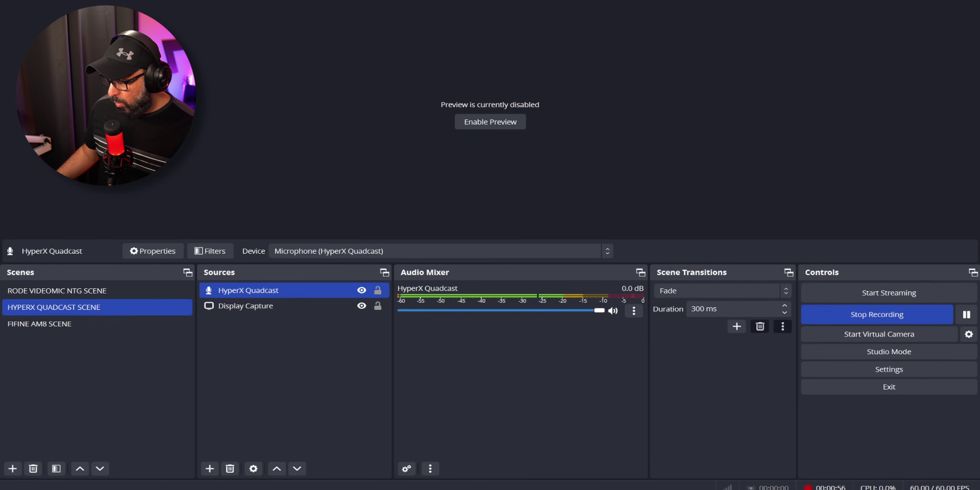
pyautogui.hotkey('alt', 'Tab')
pyautogui.moveTo(455, 190); pyautogui.dragTo(447, 192)
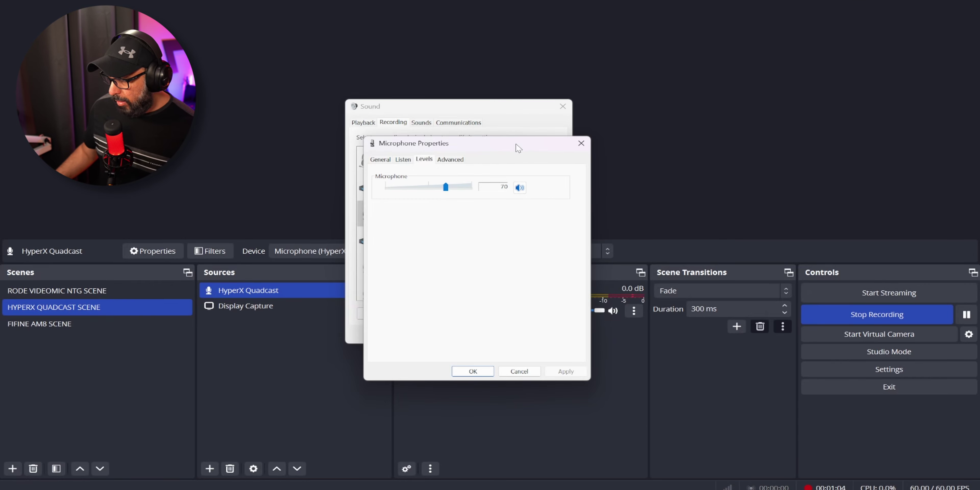
pyautogui.moveTo(516, 143); pyautogui.dragTo(290, 132)
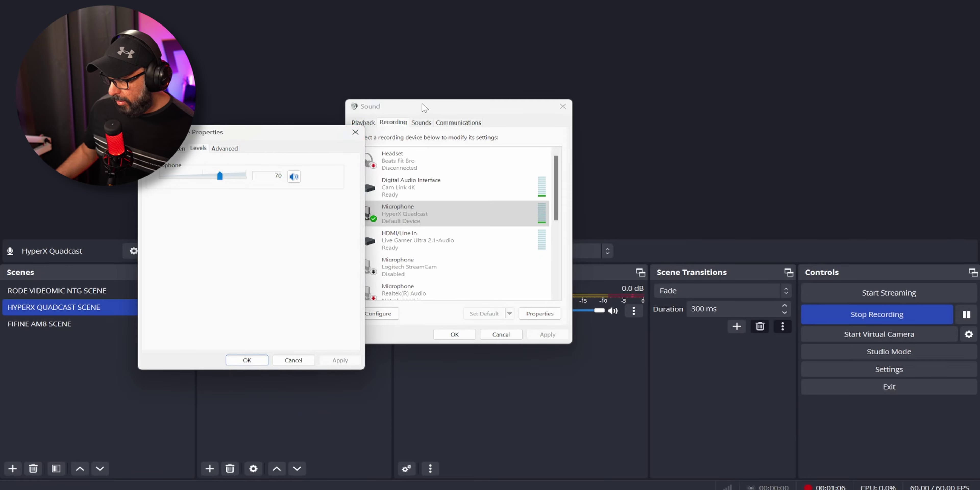
pyautogui.click(294, 360)
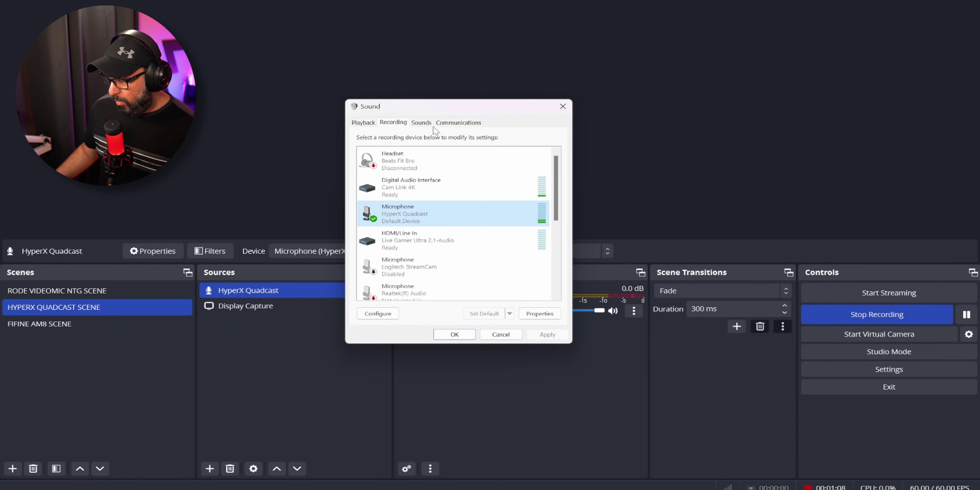
# - Disable audio enhancements for the HyperX Quadcast microphone and close the Windows Sound dialog
pyautogui.moveTo(440, 105); pyautogui.dragTo(268, 109)
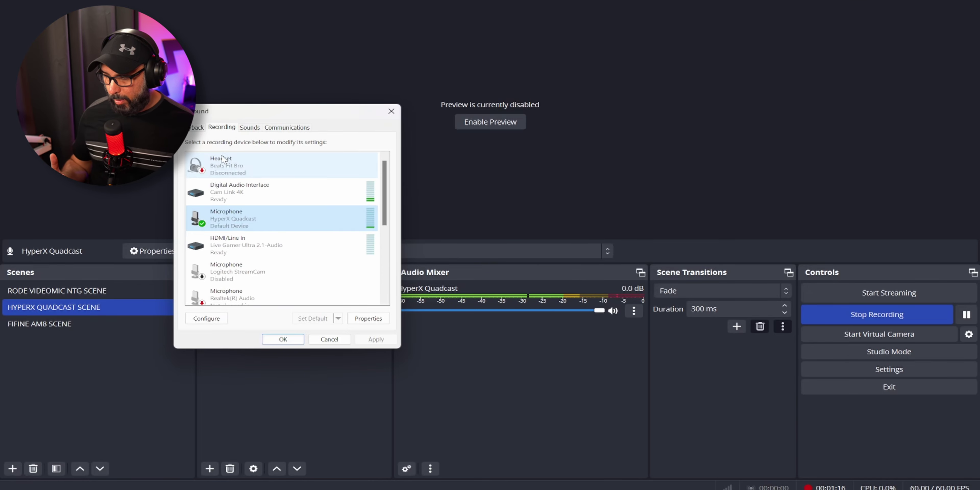
pyautogui.doubleClick(256, 216)
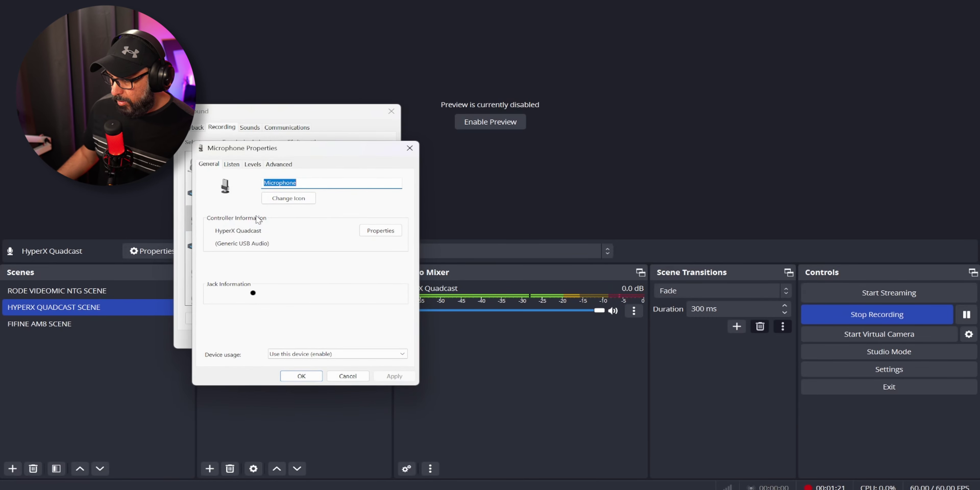
pyautogui.click(276, 163)
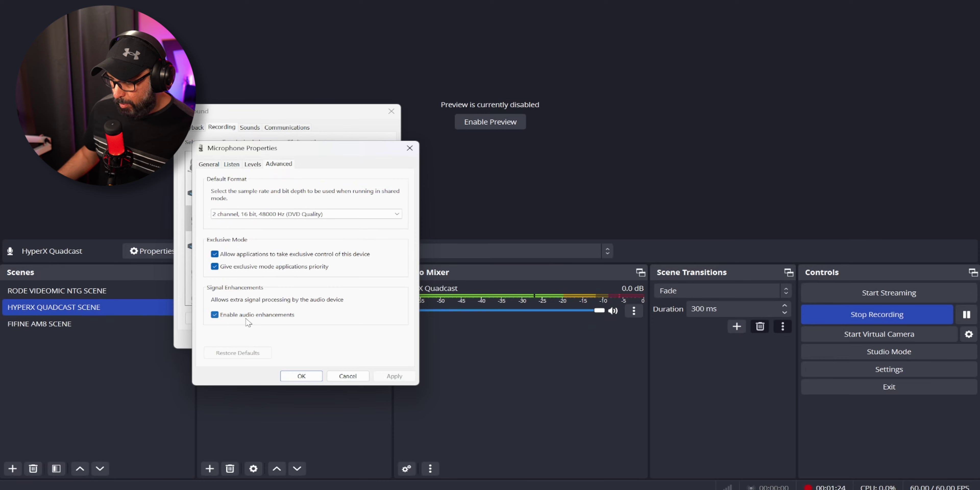
pyautogui.click(215, 315)
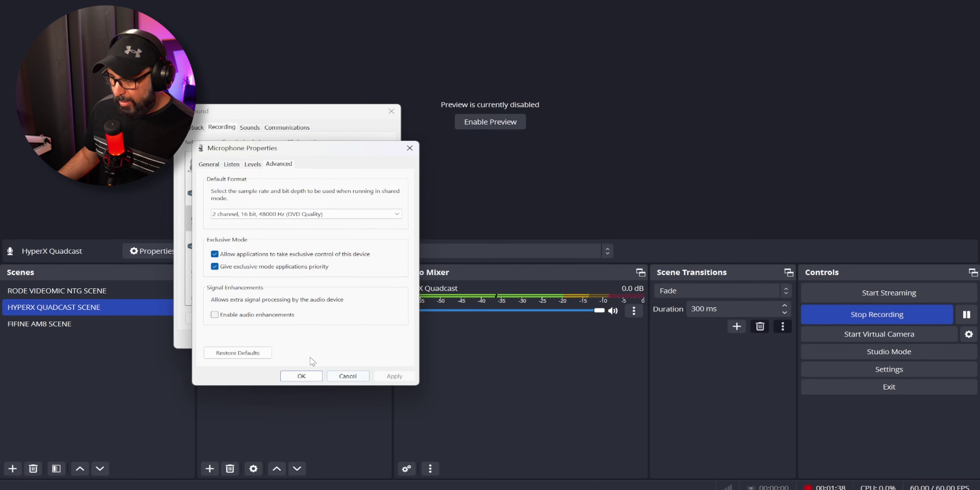
pyautogui.click(302, 376)
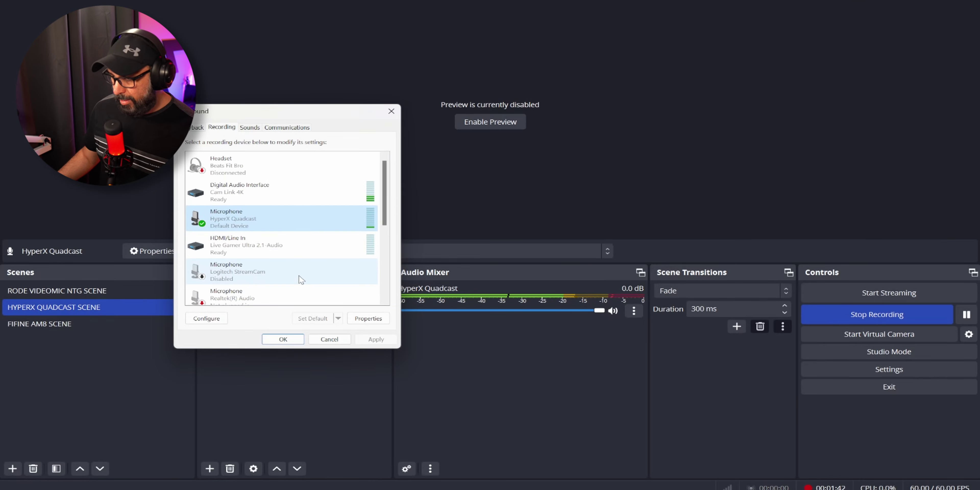
pyautogui.click(390, 115)
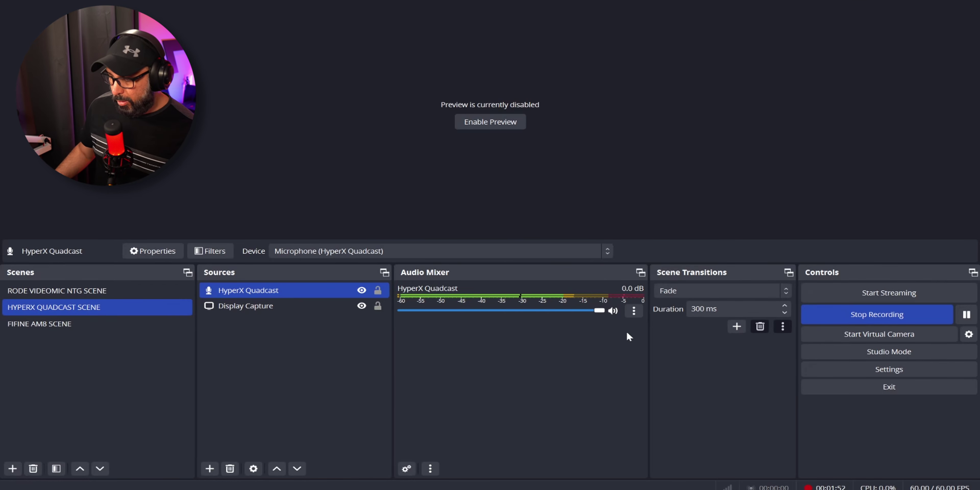
# - Check the HyperX Quadcast's audio monitoring mode in the Advanced Audio Properties
pyautogui.click(634, 314)
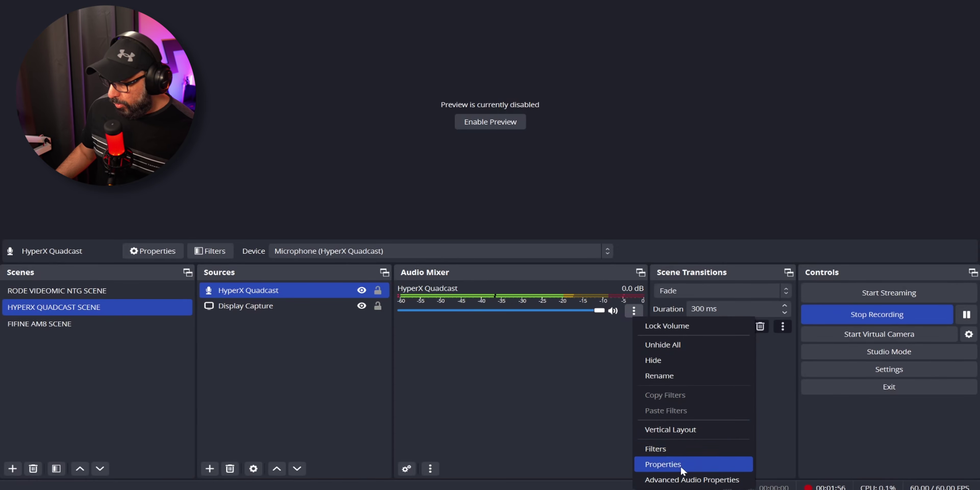
pyautogui.click(697, 480)
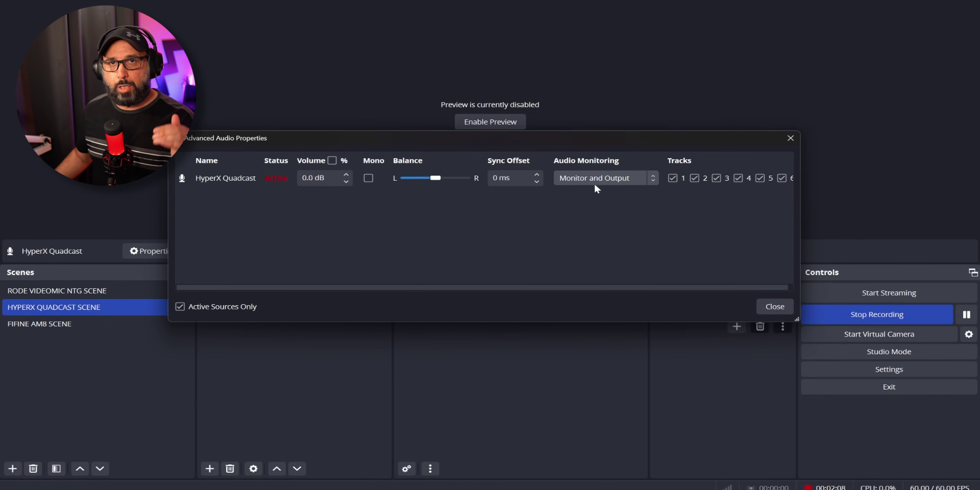
pyautogui.click(773, 308)
# - Add a Noise Suppression filter to the HyperX Quadcast source, keeping the default name
pyautogui.rightClick(255, 292)
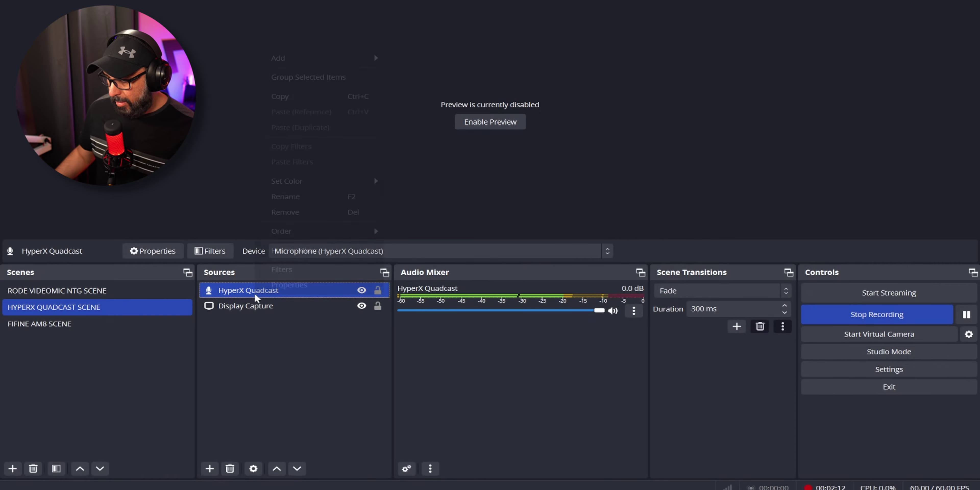
pyautogui.click(308, 270)
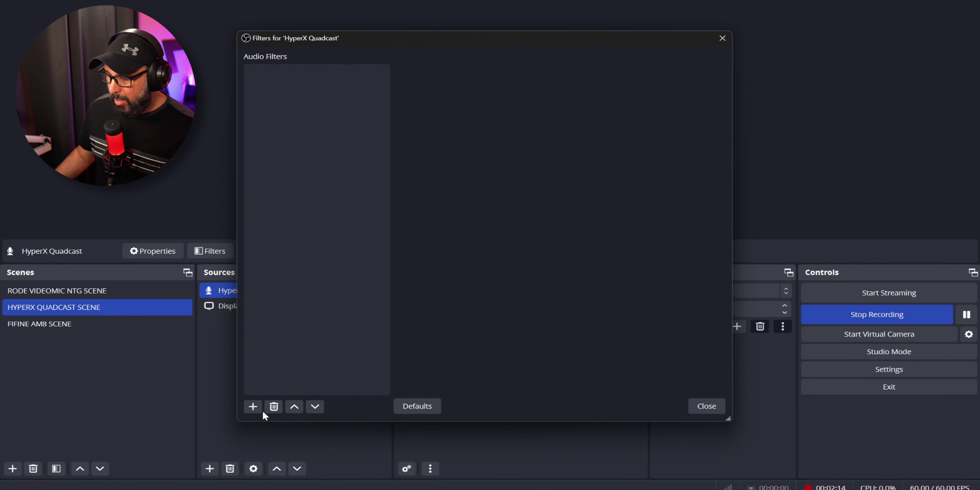
pyautogui.click(253, 406)
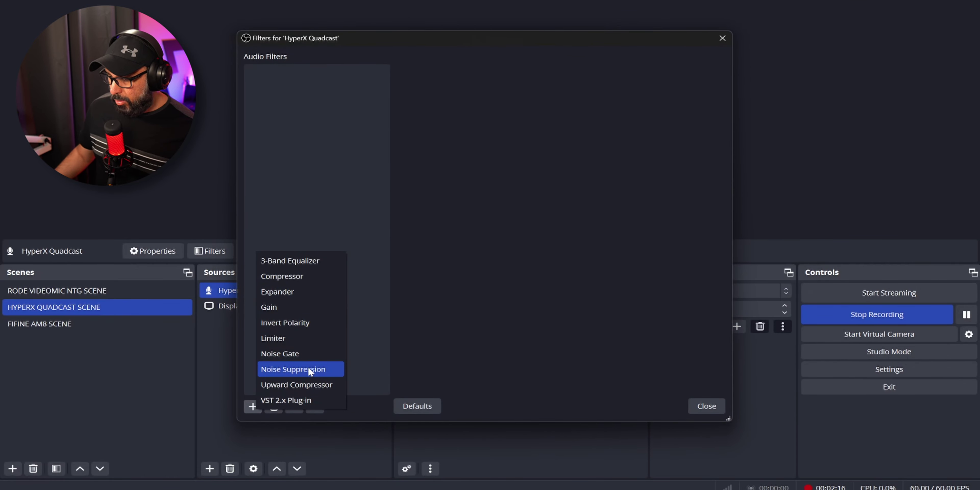
pyautogui.click(308, 369)
pyautogui.click(455, 246)
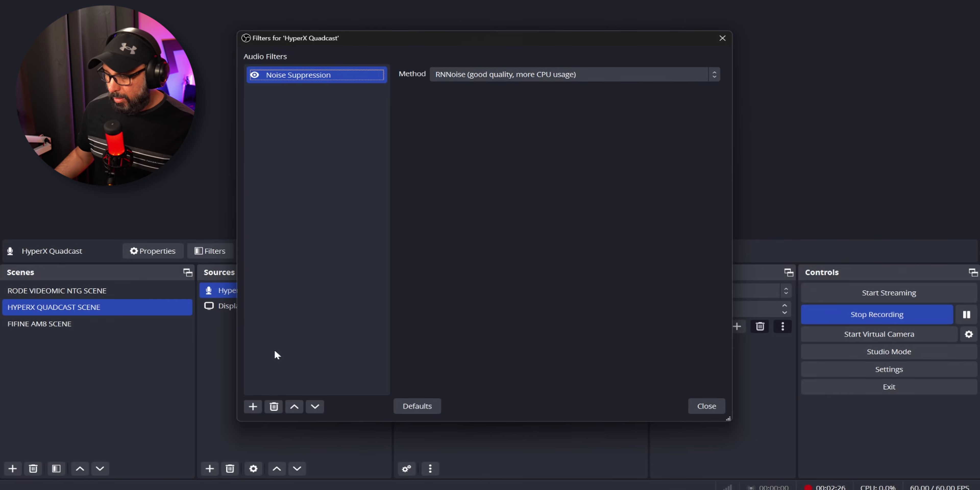
pyautogui.click(253, 406)
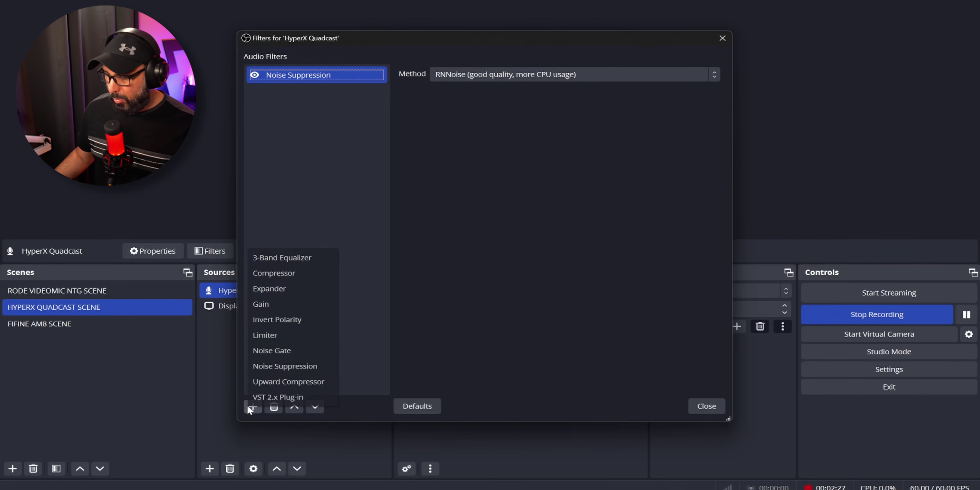
pyautogui.click(288, 308)
pyautogui.press('Escape')
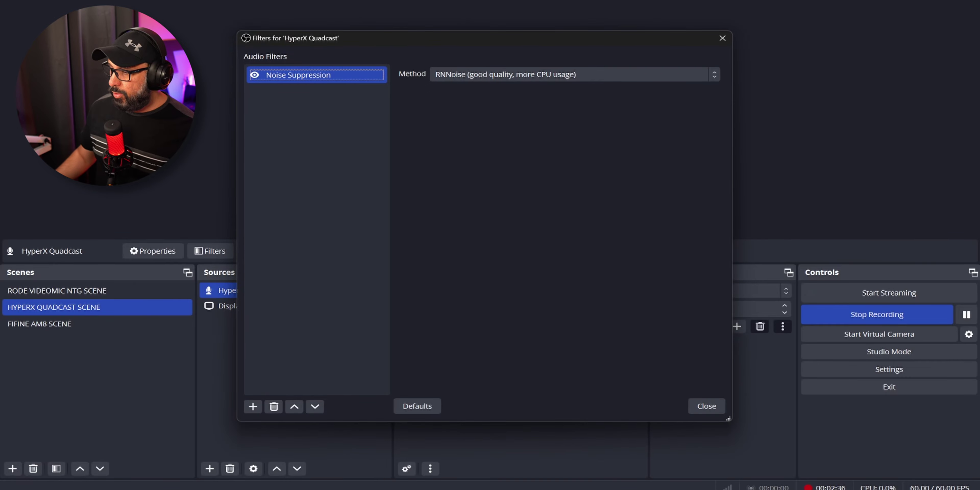
# - Add a 3-Band Equalizer filter to the HyperX Quadcast source under its default name
pyautogui.click(252, 407)
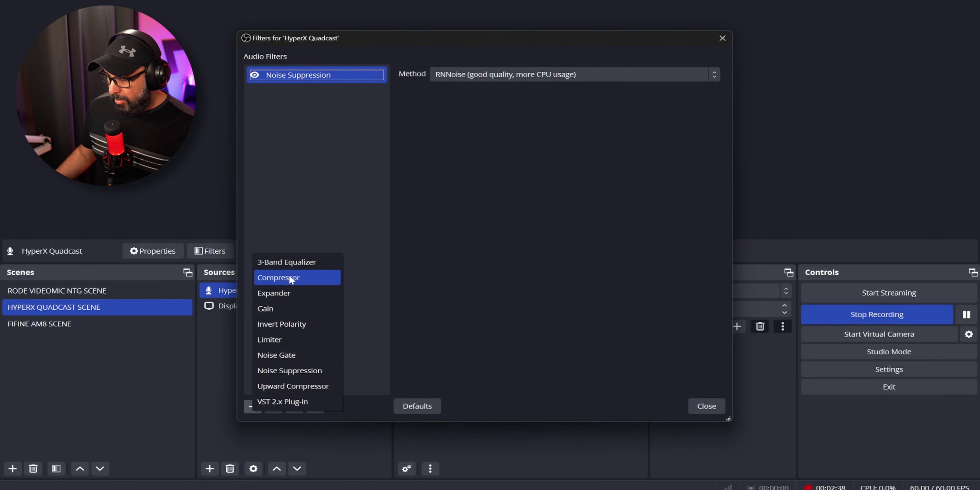
pyautogui.click(292, 262)
pyautogui.press('Return')
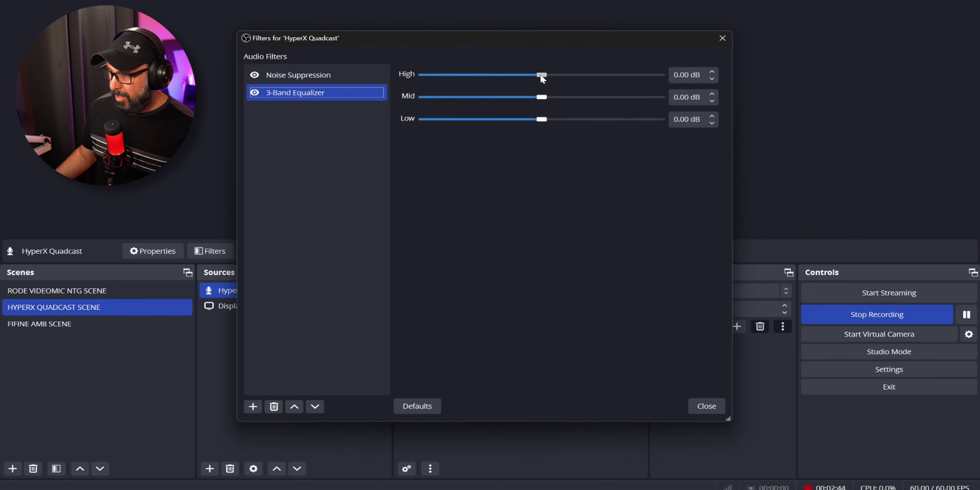
# - Raise the High band of the 3-Band Equalizer to about 2.1 dB
pyautogui.moveTo(541, 75); pyautogui.dragTo(556, 78)
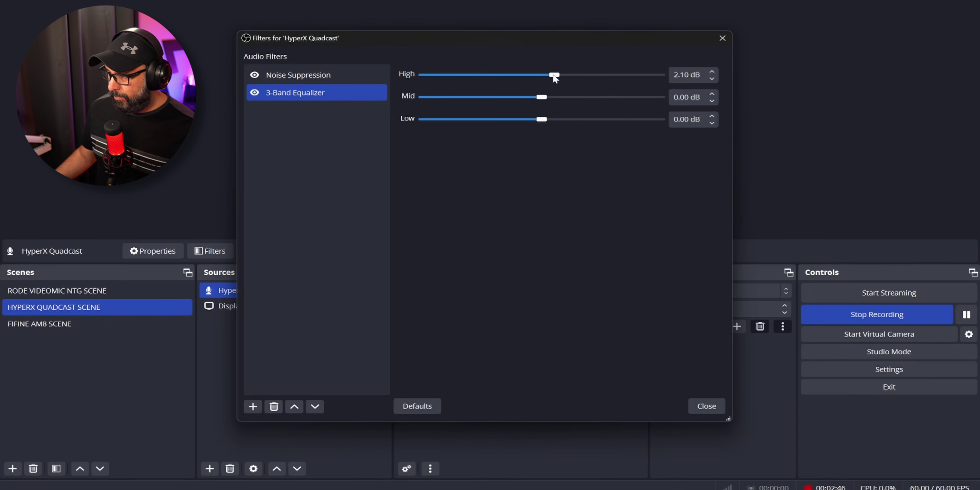